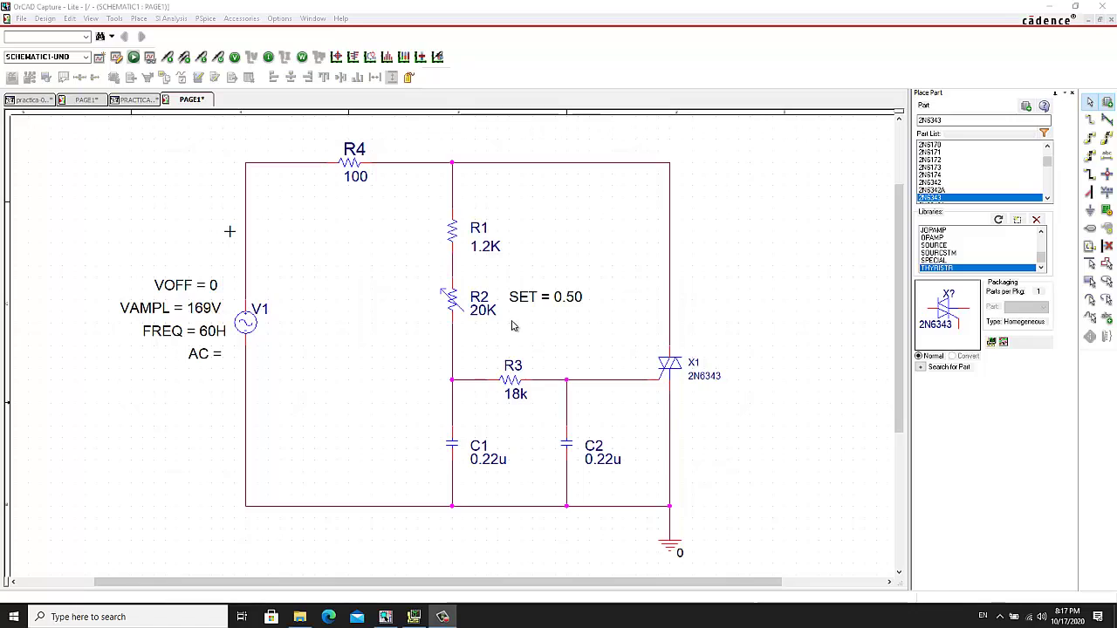
Step: Search for the part "param" across all the loaded part libraries
{"action": "left_click", "coordinate": [974, 121]}
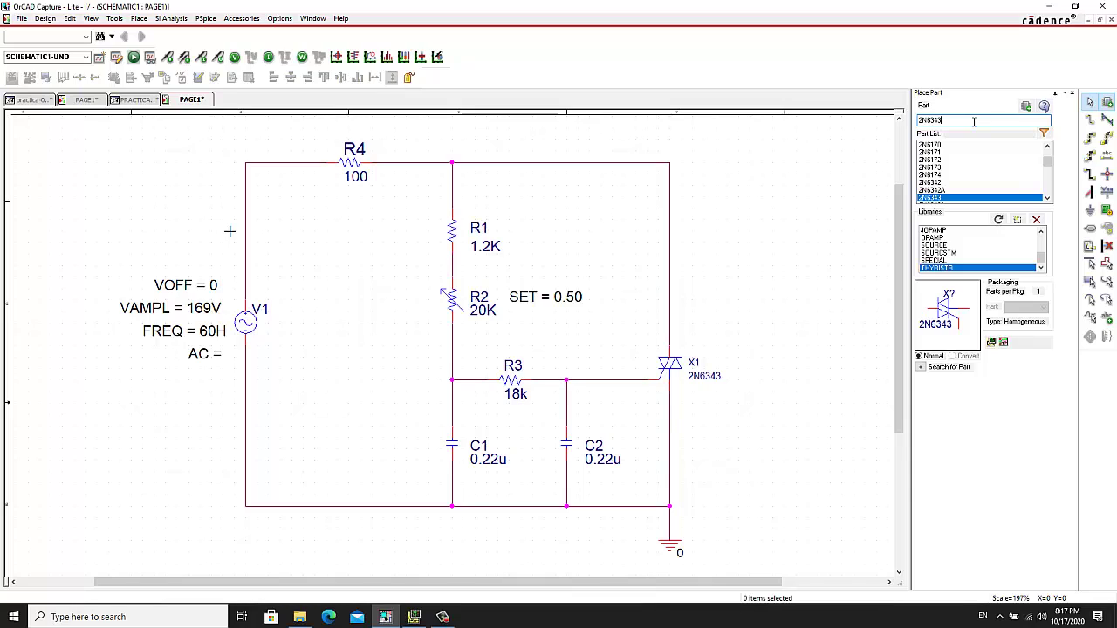
{"action": "key", "text": "BackSpace"}
{"action": "key", "text": "BackSpace"}
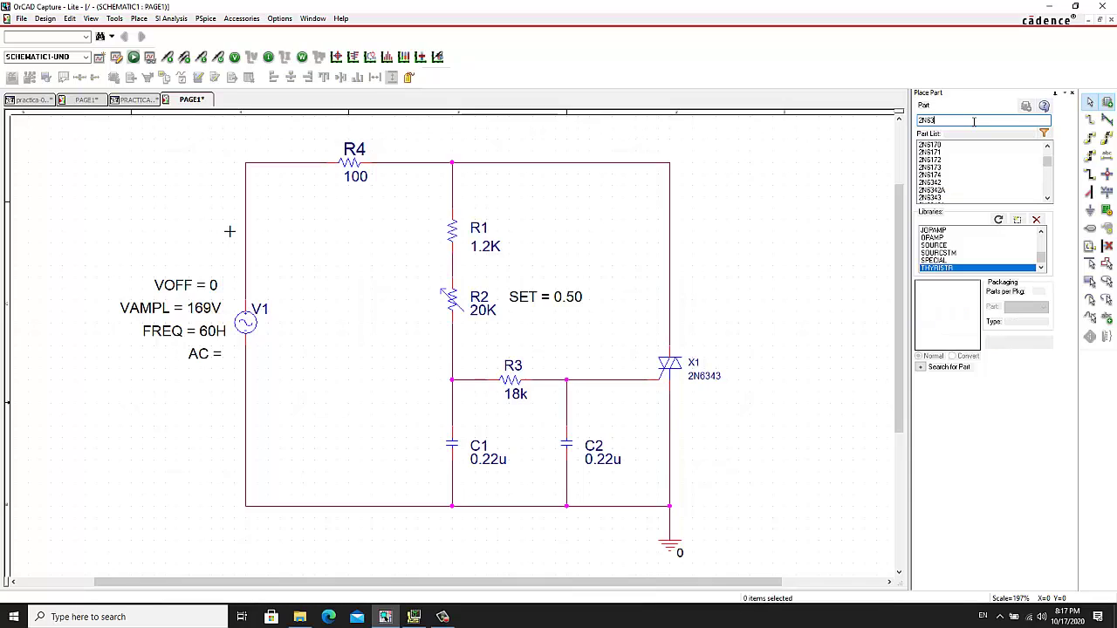
{"action": "key", "text": "BackSpace"}
{"action": "type", "text": "param"}
{"action": "left_click", "coordinate": [935, 231]}
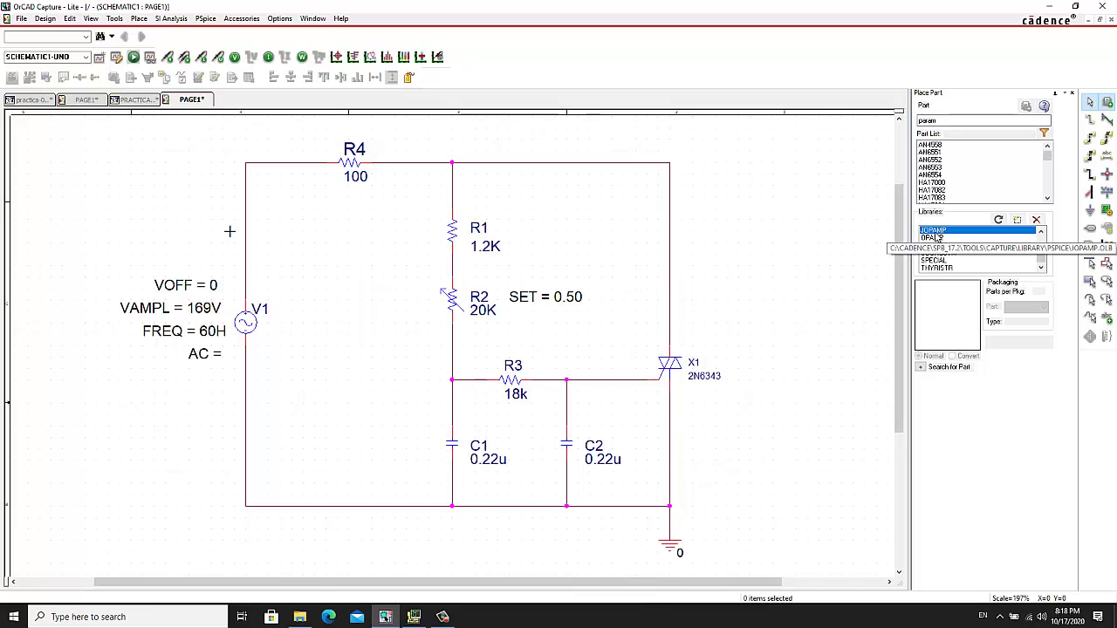
{"action": "left_click", "coordinate": [934, 237], "text": "ctrl"}
{"action": "key", "text": "ctrl+a"}
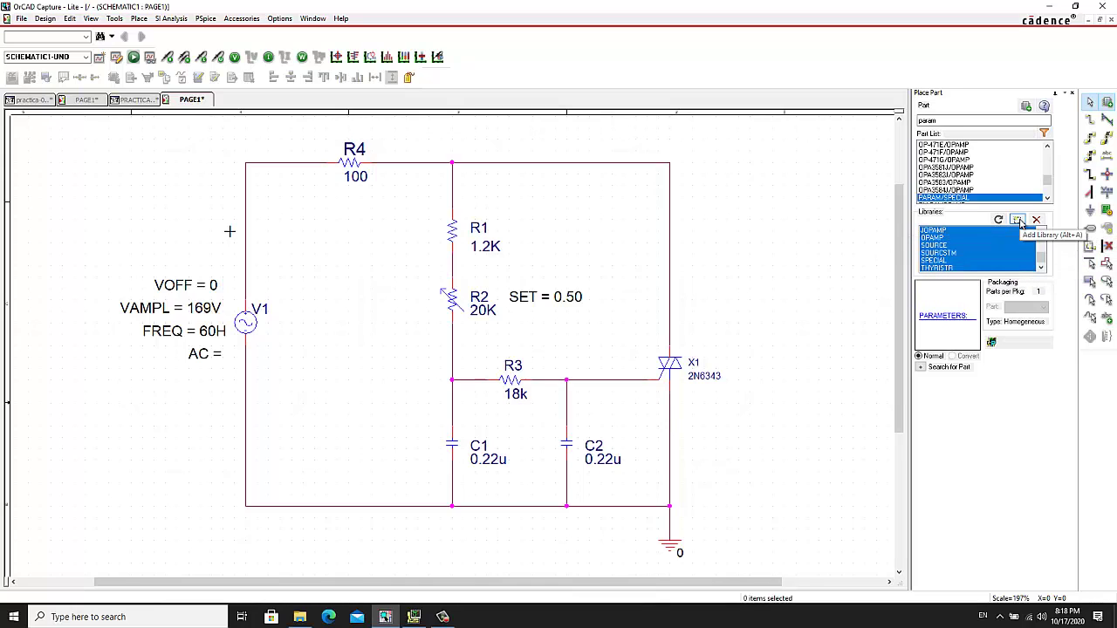
Step: Add the special library from the pspice folder to the part libraries
{"action": "left_click", "coordinate": [1017, 221]}
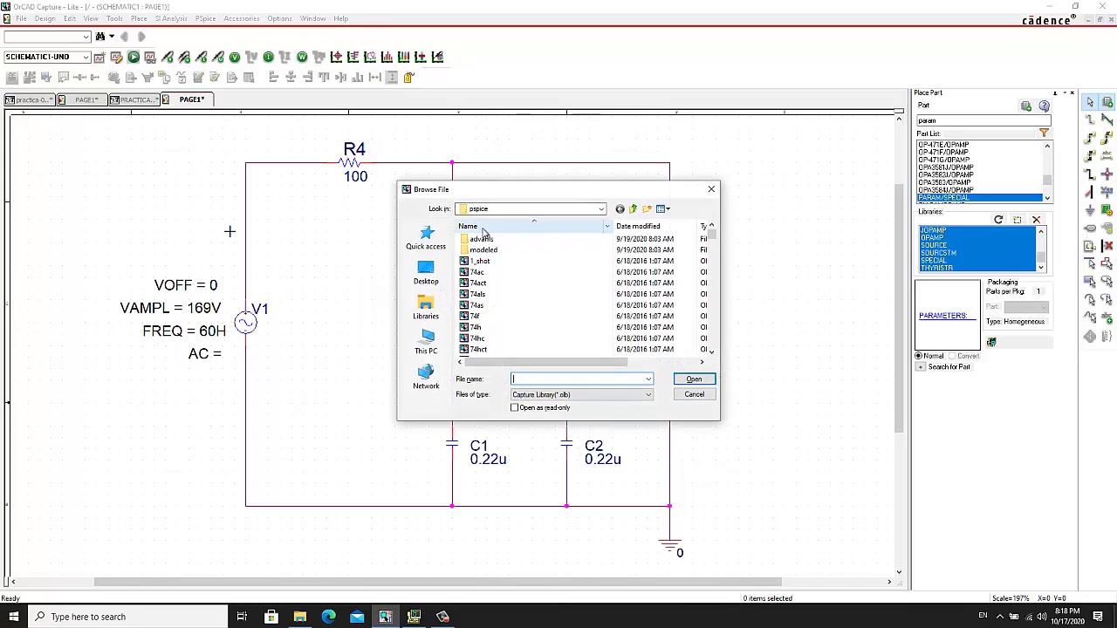
{"action": "scroll", "coordinate": [533, 263], "scroll_direction": "down", "scroll_amount": 2}
{"action": "scroll", "coordinate": [535, 264], "scroll_direction": "down", "scroll_amount": 15}
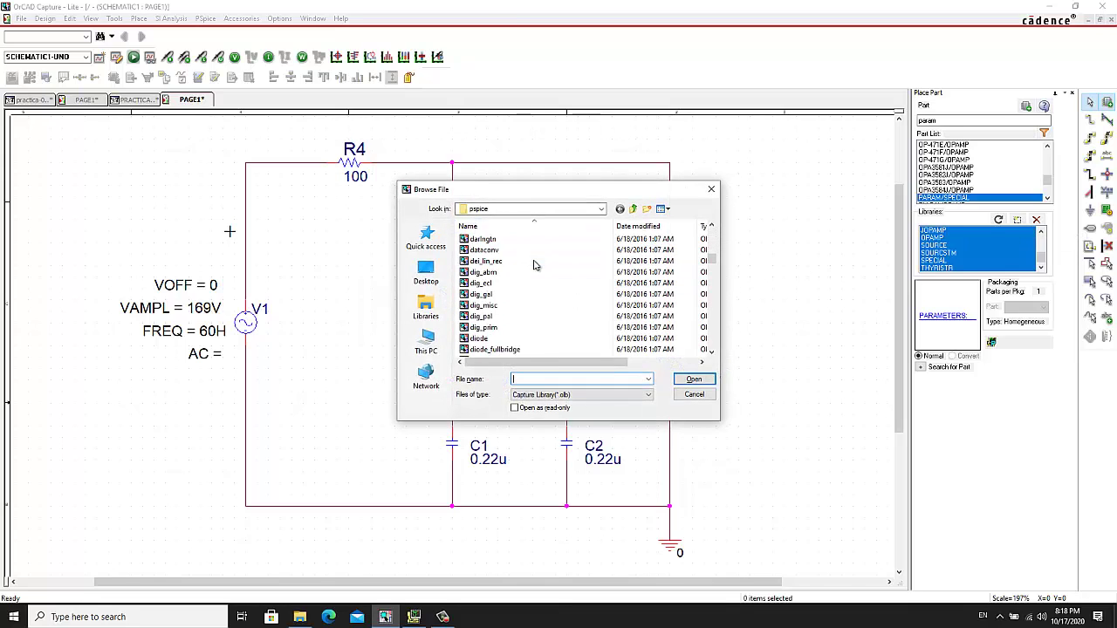
{"action": "scroll", "coordinate": [534, 264], "scroll_direction": "down", "scroll_amount": 12}
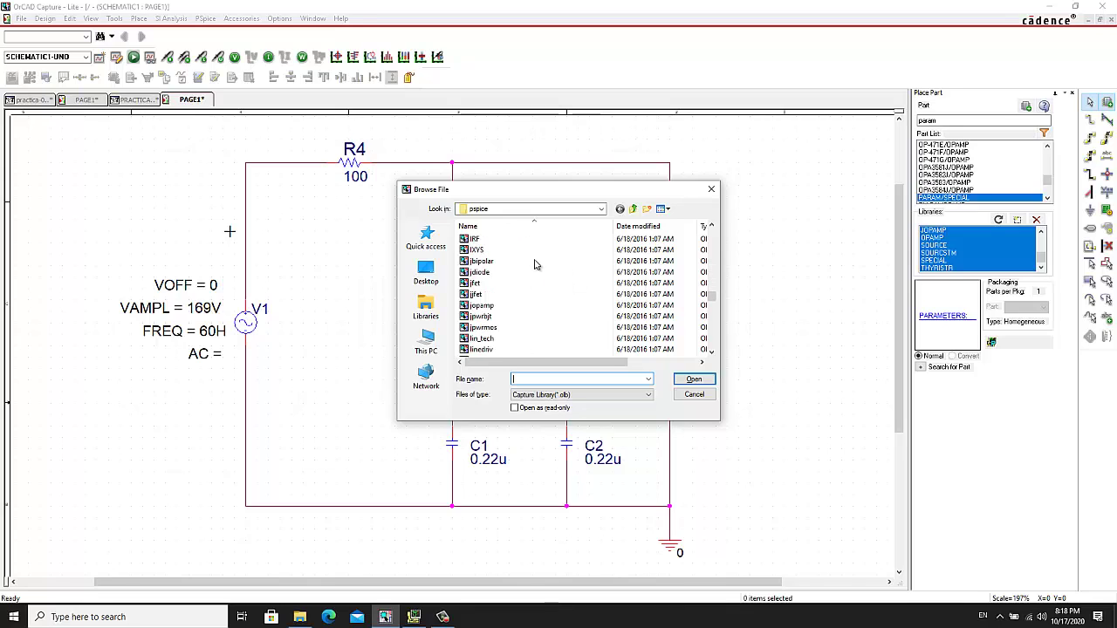
{"action": "scroll", "coordinate": [535, 264], "scroll_direction": "down", "scroll_amount": 5}
{"action": "scroll", "coordinate": [534, 264], "scroll_direction": "down", "scroll_amount": 6}
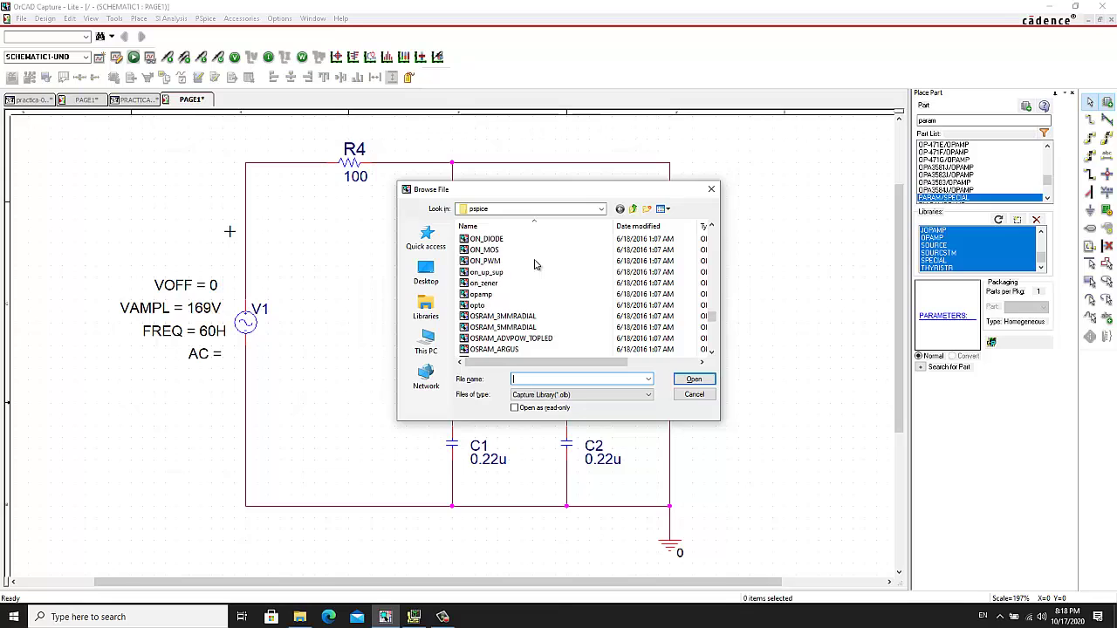
{"action": "scroll", "coordinate": [535, 264], "scroll_direction": "down", "scroll_amount": 6}
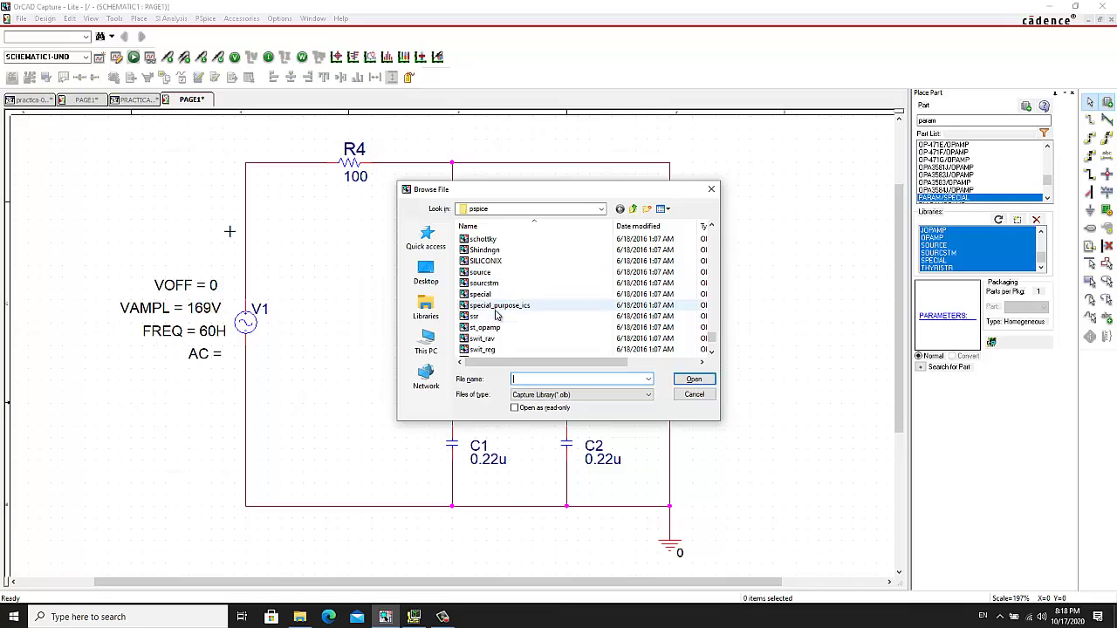
{"action": "left_click", "coordinate": [488, 295]}
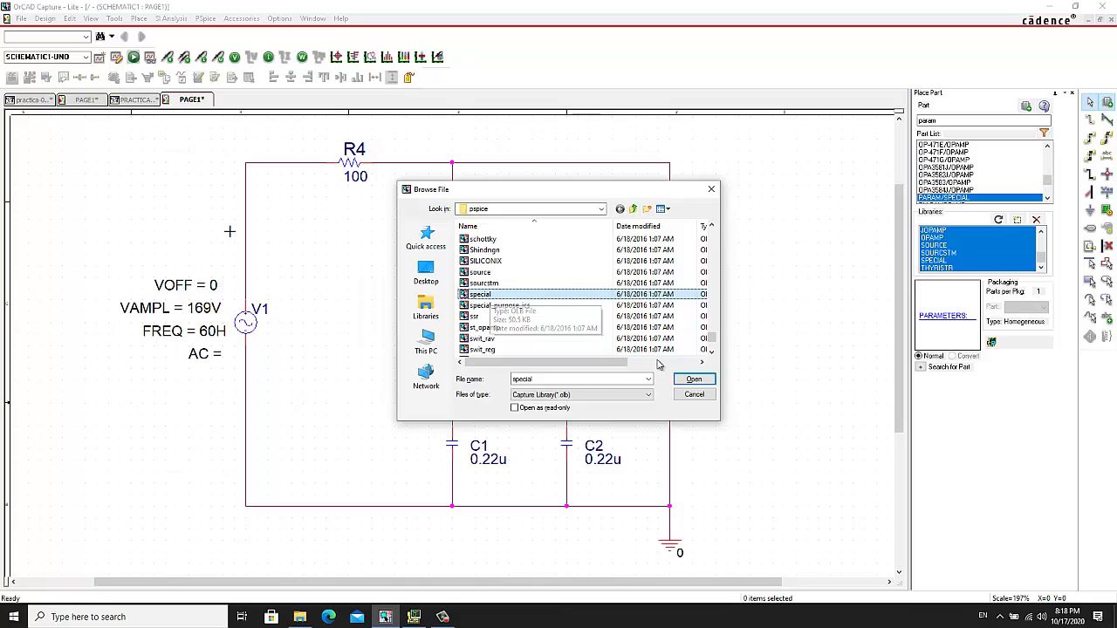
{"action": "left_click", "coordinate": [694, 380]}
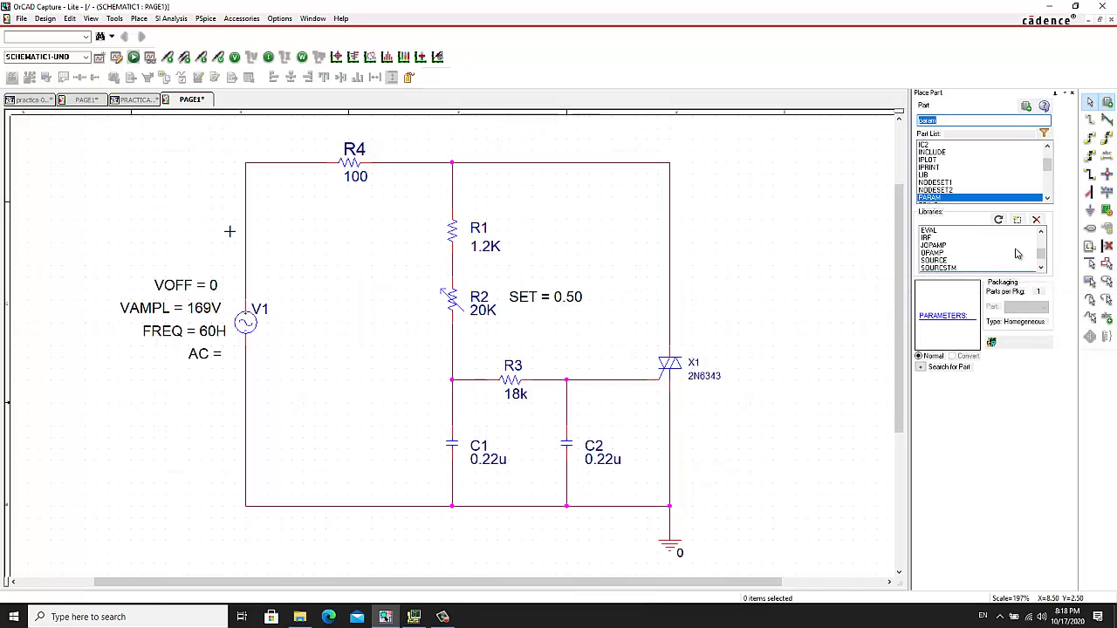
Step: Select the libraries from EVAL through THYRISTR and place the PARAM part from SPECIAL beside the circuit's upper-right corner
{"action": "left_click", "coordinate": [928, 232]}
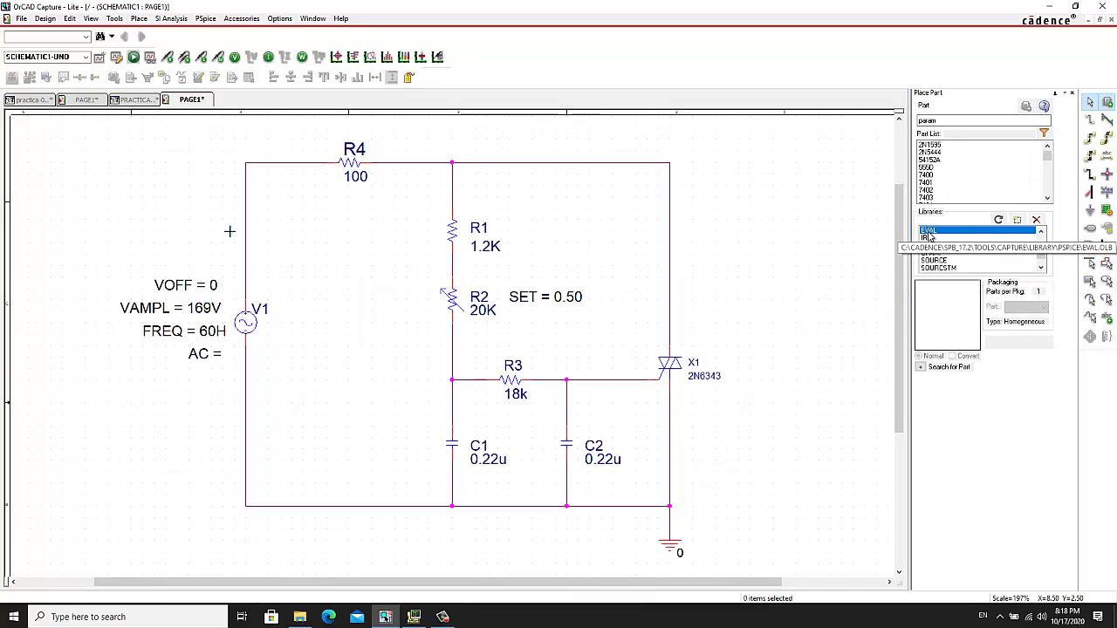
{"action": "key", "text": "shift+Down"}
{"action": "key", "text": "shift+Down"}
{"action": "key", "text": "shift+Down"}
{"action": "key", "text": "shift+Down"}
{"action": "key", "text": "shift+Down"}
{"action": "key", "text": "shift+Down"}
{"action": "key", "text": "shift+Down"}
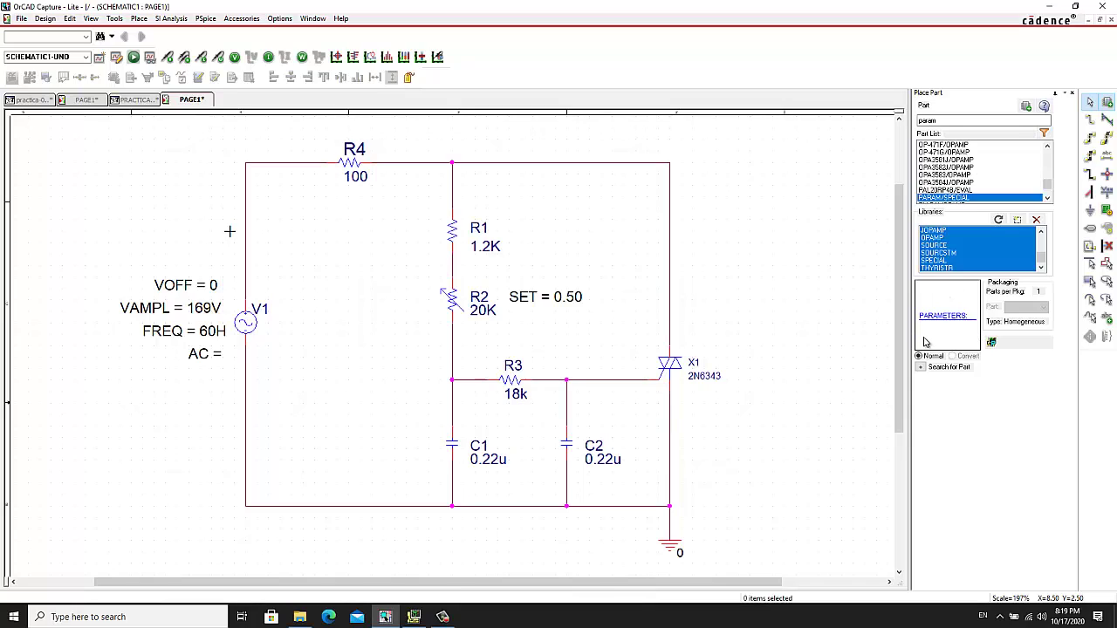
{"action": "left_click", "coordinate": [1025, 105]}
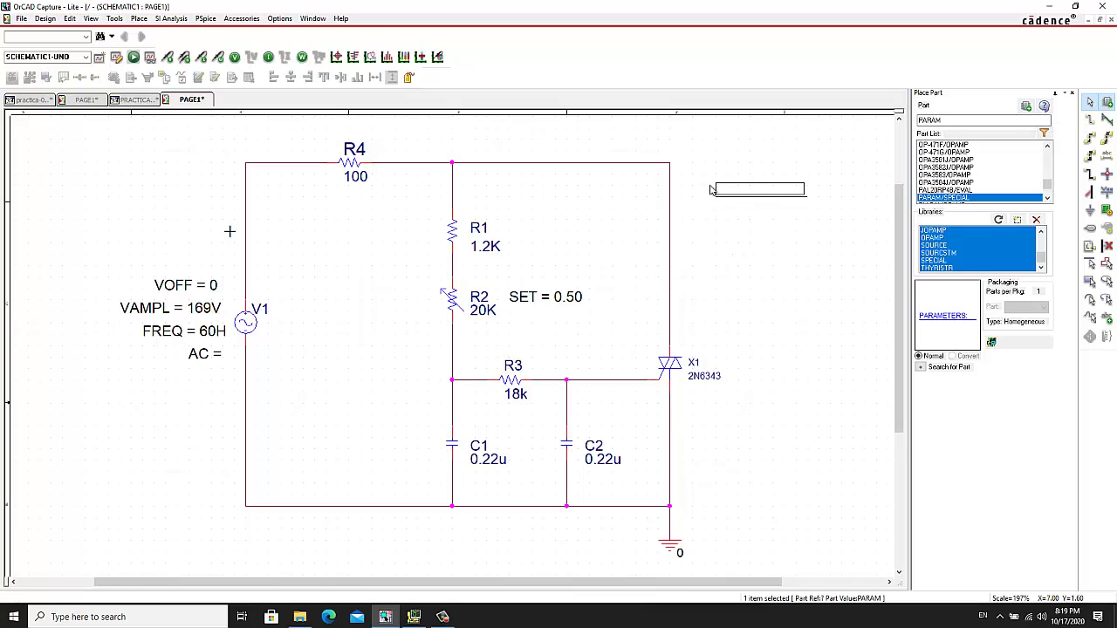
{"action": "key", "text": "Escape"}
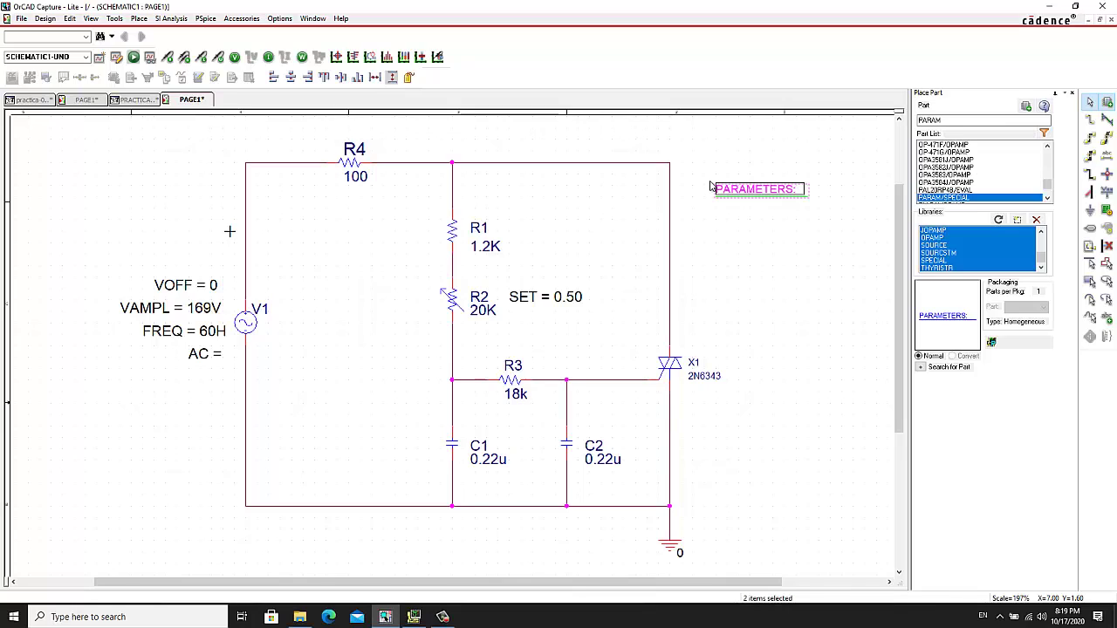
{"action": "left_click", "coordinate": [711, 187]}
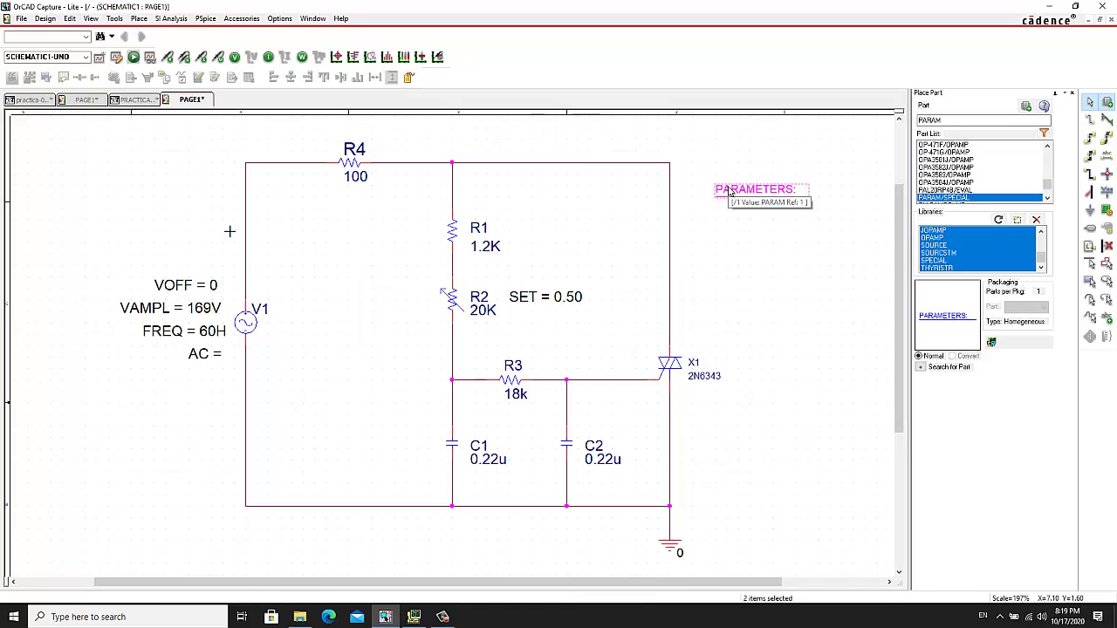
Step: Define a new property named AJUSTE with the value {0.50} for the PARAMETERS part
{"action": "right_click", "coordinate": [730, 192]}
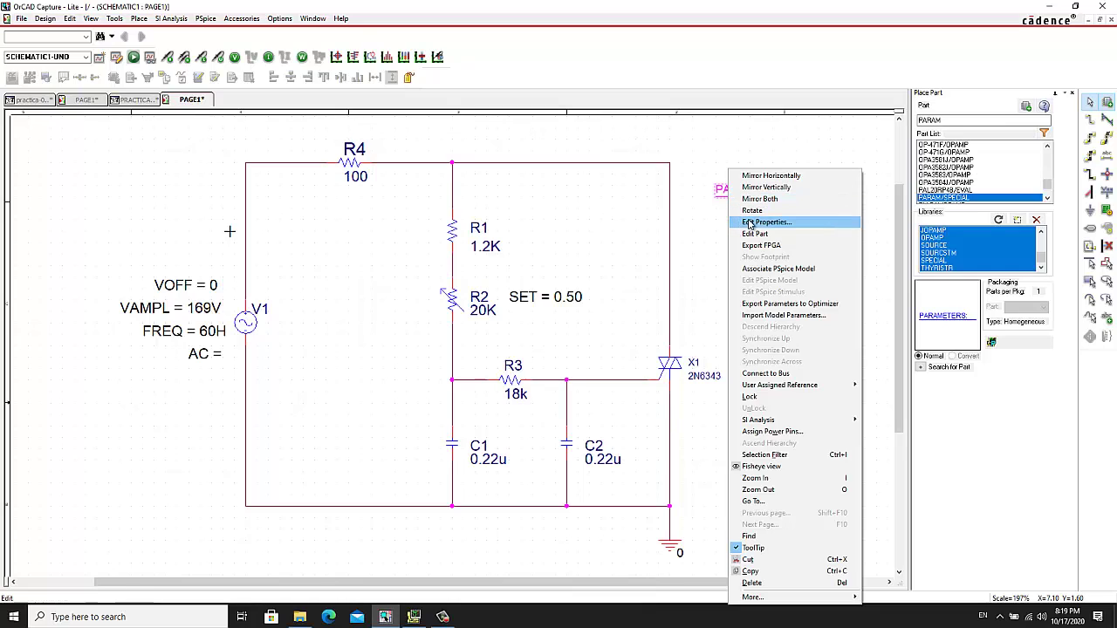
{"action": "left_click", "coordinate": [749, 223]}
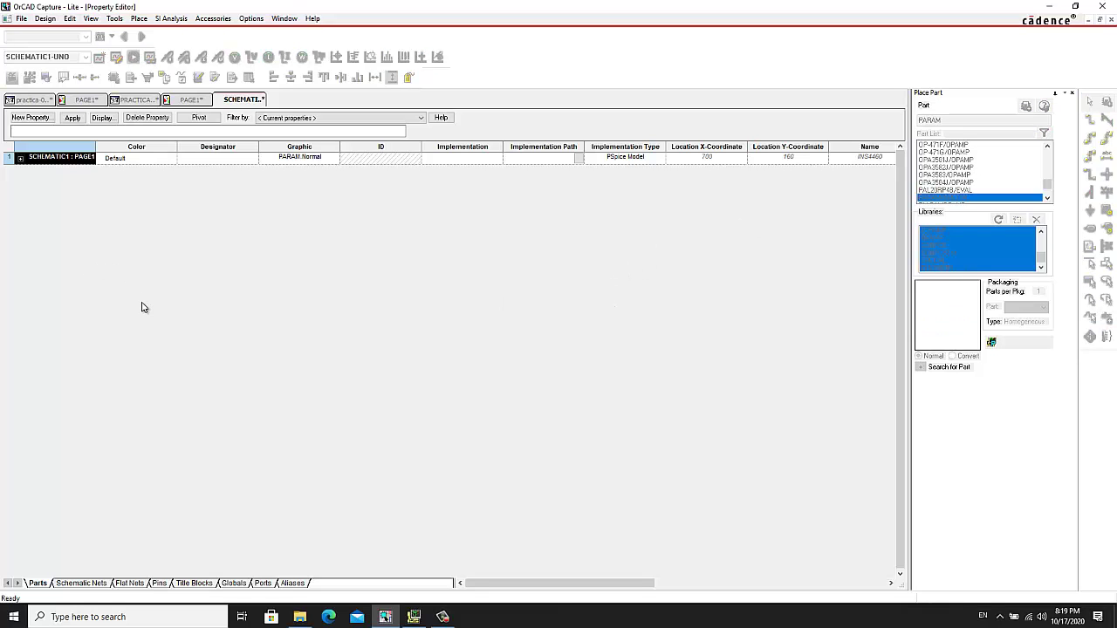
{"action": "left_click", "coordinate": [30, 118]}
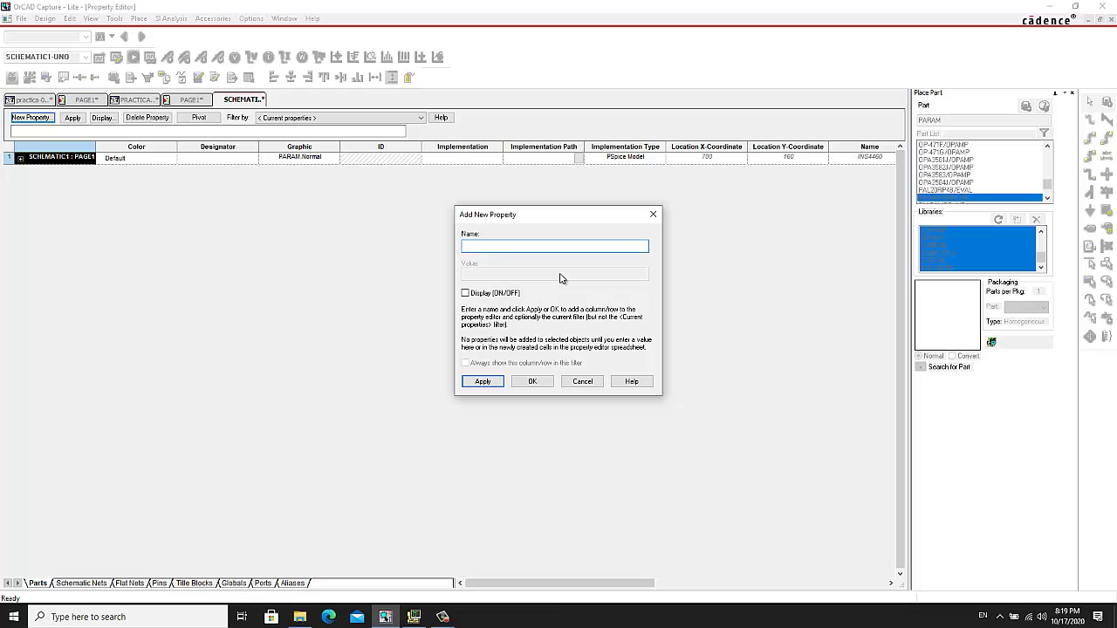
{"action": "type", "text": "aj"}
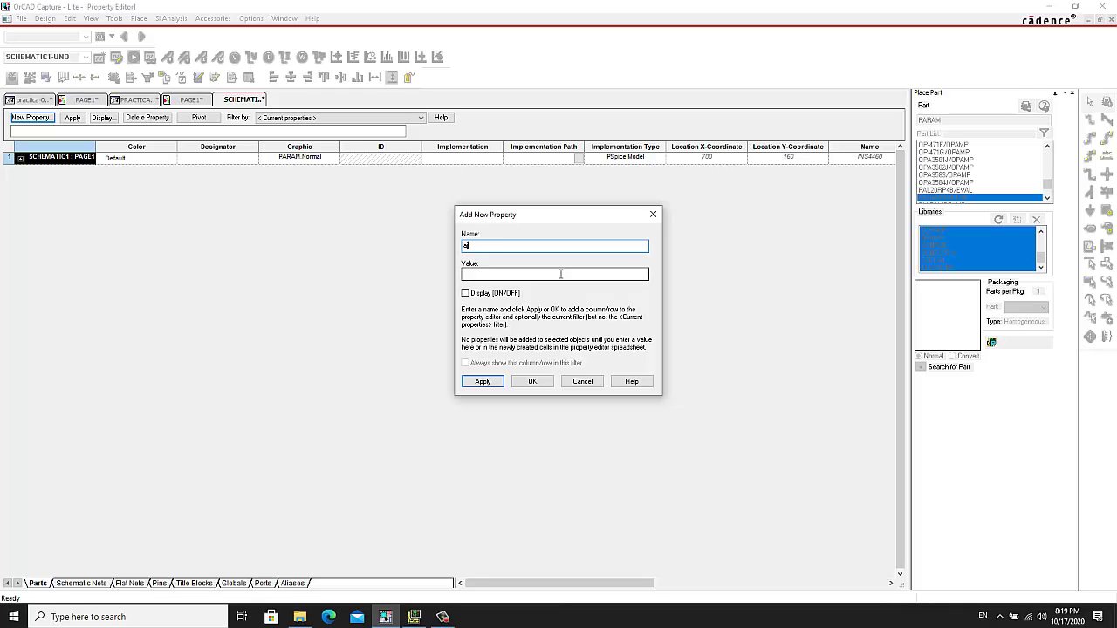
{"action": "key", "text": "BackSpace"}
{"action": "type", "text": "AJUSTE"}
{"action": "left_click", "coordinate": [480, 275]}
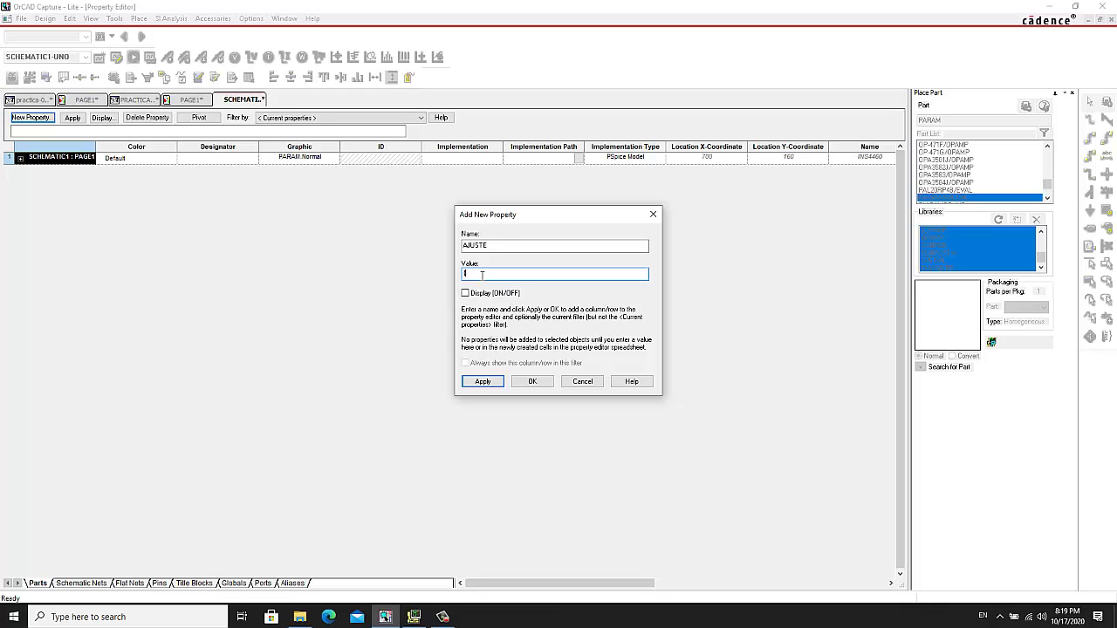
{"action": "type", "text": "0.50"}
Step: Turn on display of the AJUSTE property as Name and Value, apply it, and return to the schematic
{"action": "left_click", "coordinate": [466, 294]}
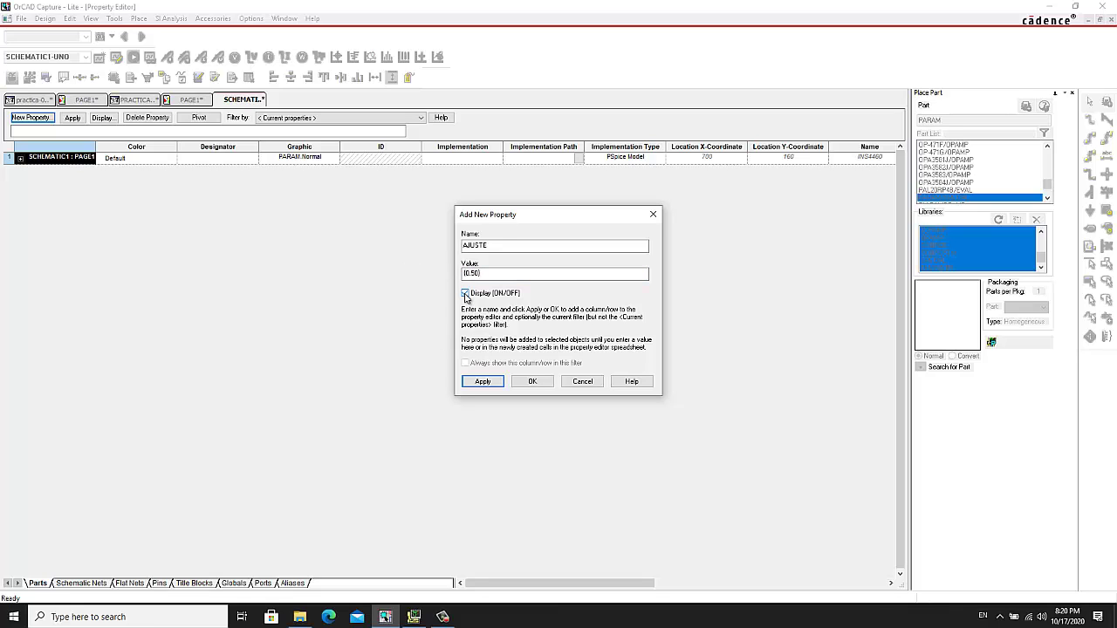
{"action": "left_click", "coordinate": [485, 384]}
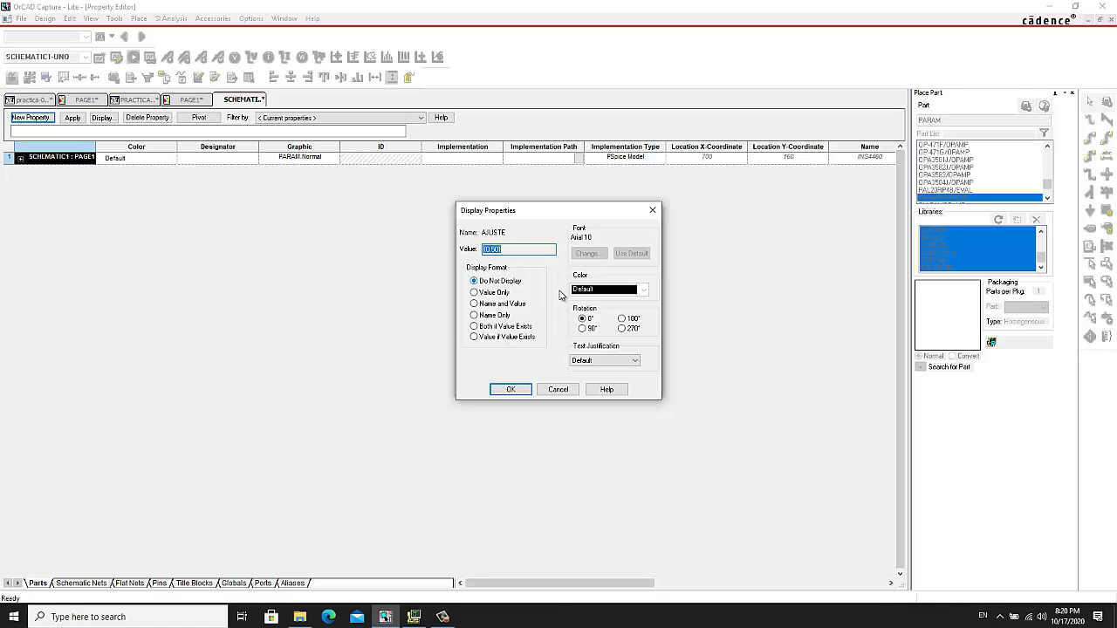
{"action": "left_click", "coordinate": [473, 304]}
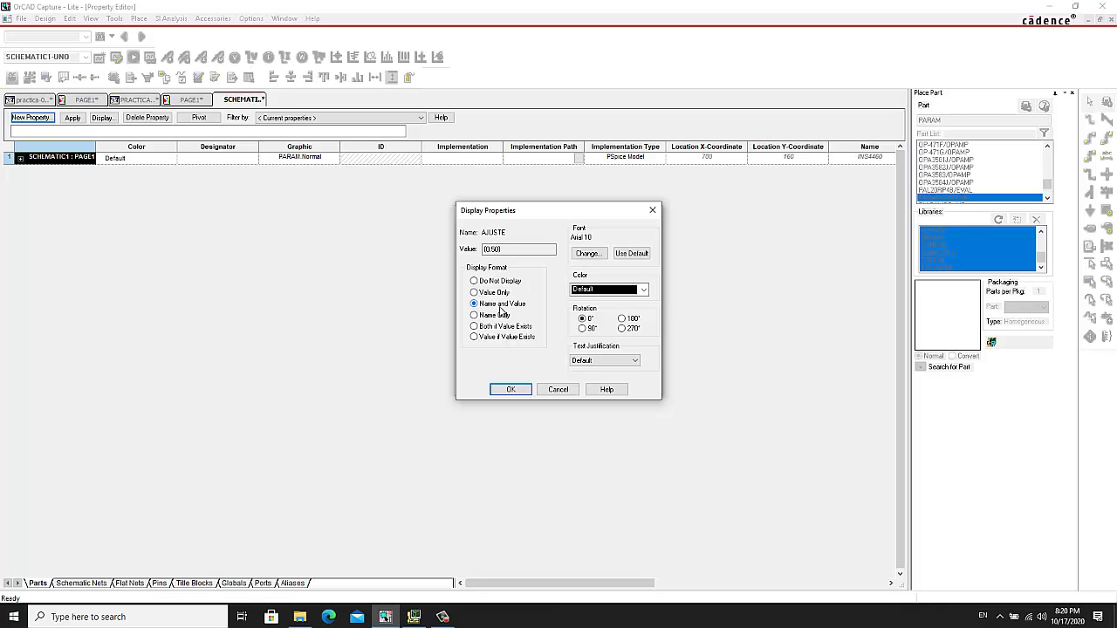
{"action": "left_click", "coordinate": [510, 389]}
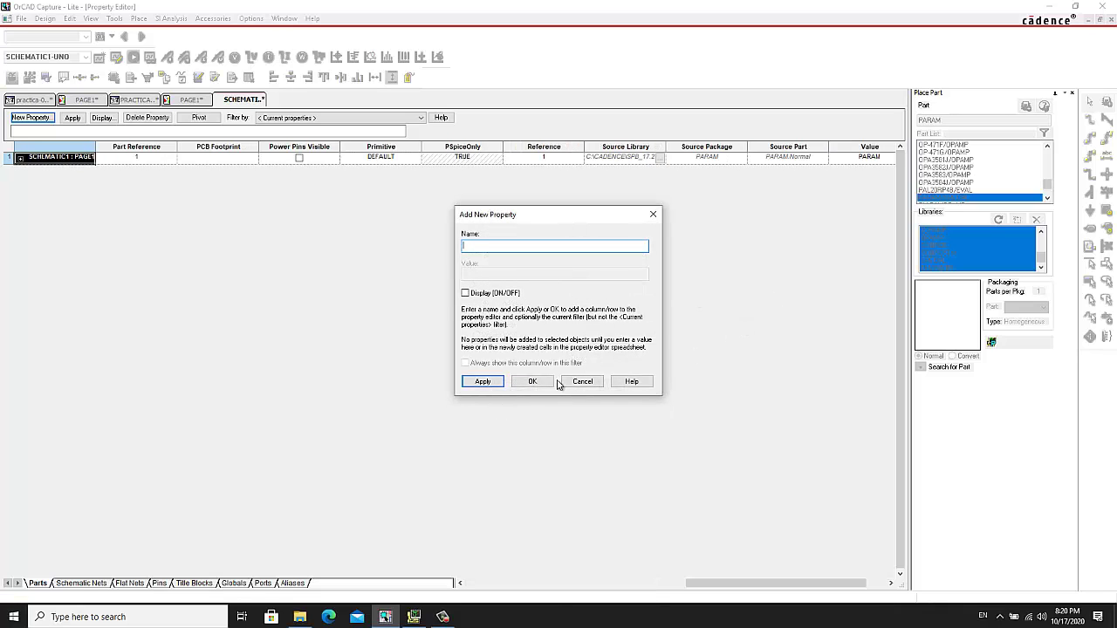
{"action": "left_click", "coordinate": [652, 216]}
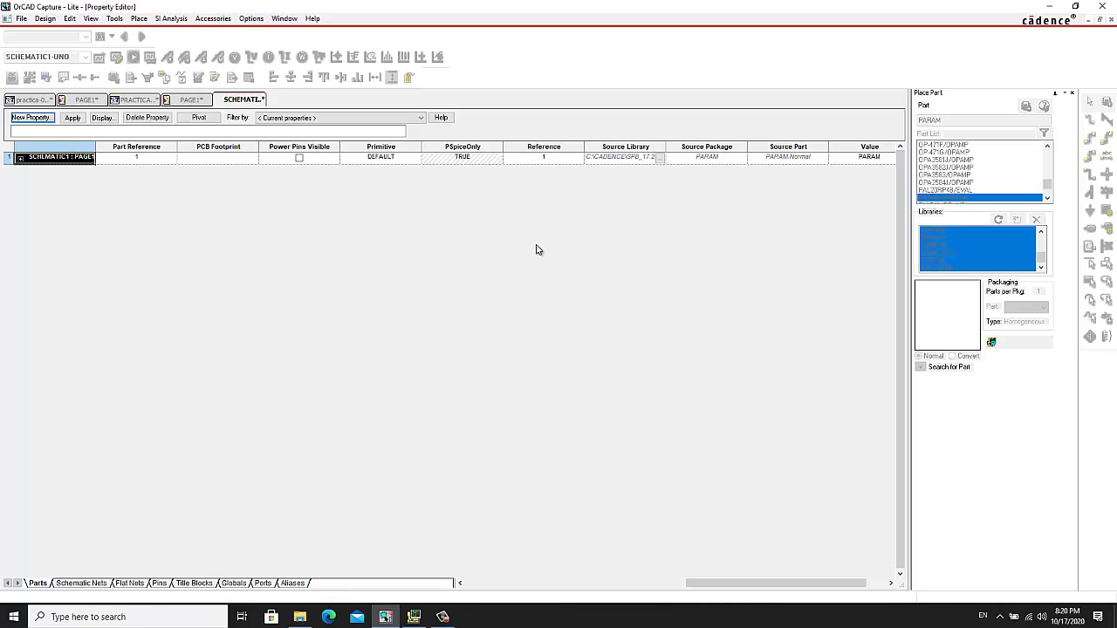
{"action": "key", "text": "ctrl+F4"}
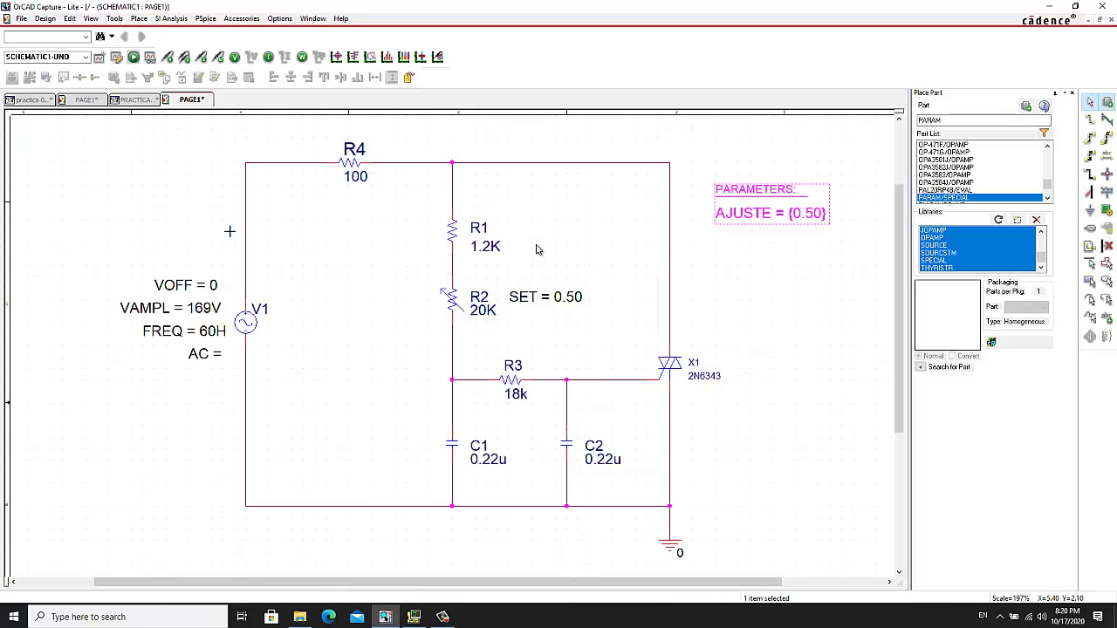
{"action": "left_click", "coordinate": [722, 315]}
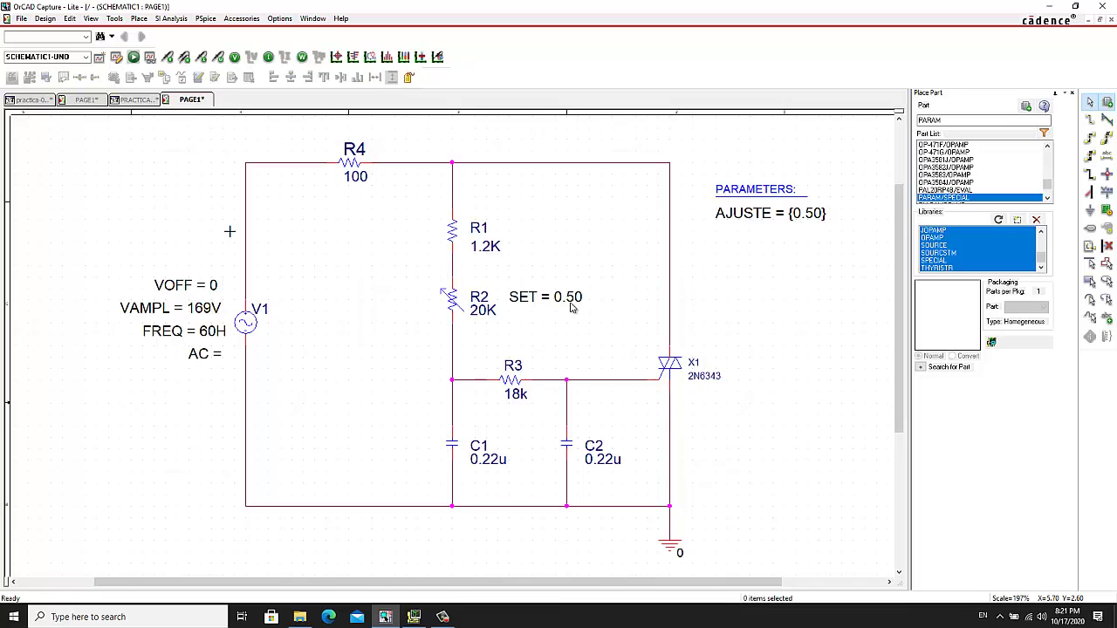
Step: Set the SET value of variable resistor R2 to {AJUSTE}
{"action": "left_click", "coordinate": [528, 298]}
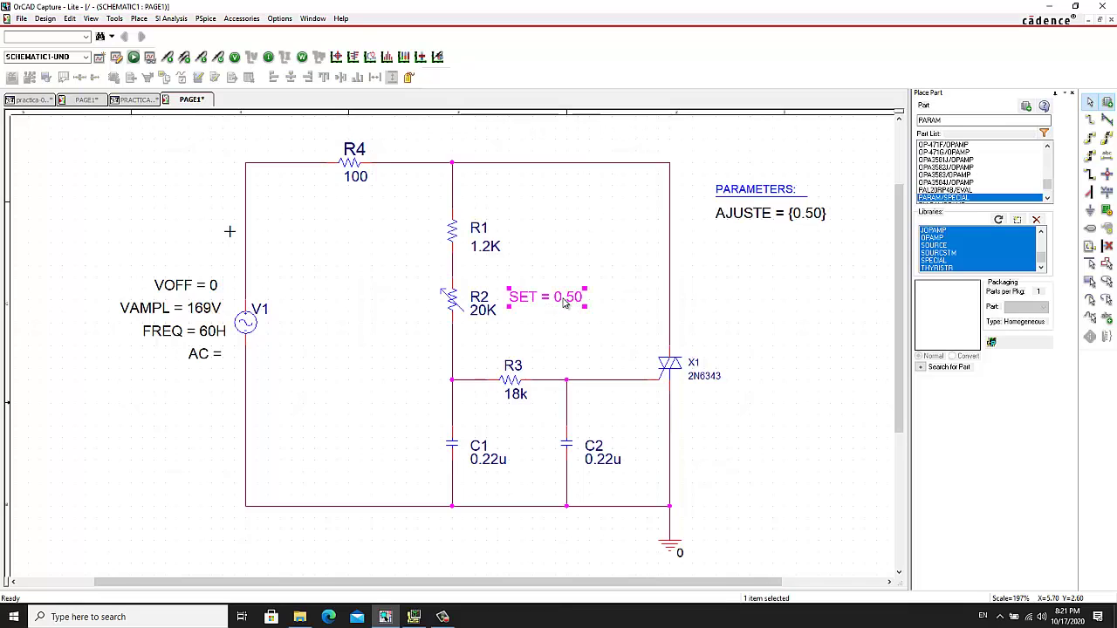
{"action": "double_click", "coordinate": [565, 301]}
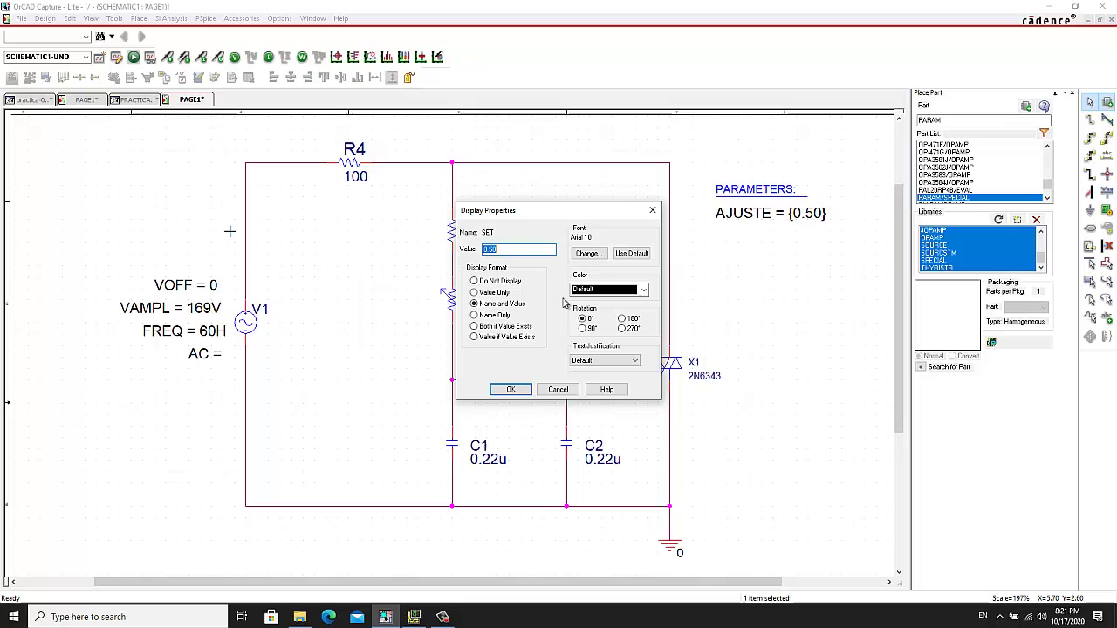
{"action": "left_click", "coordinate": [507, 249]}
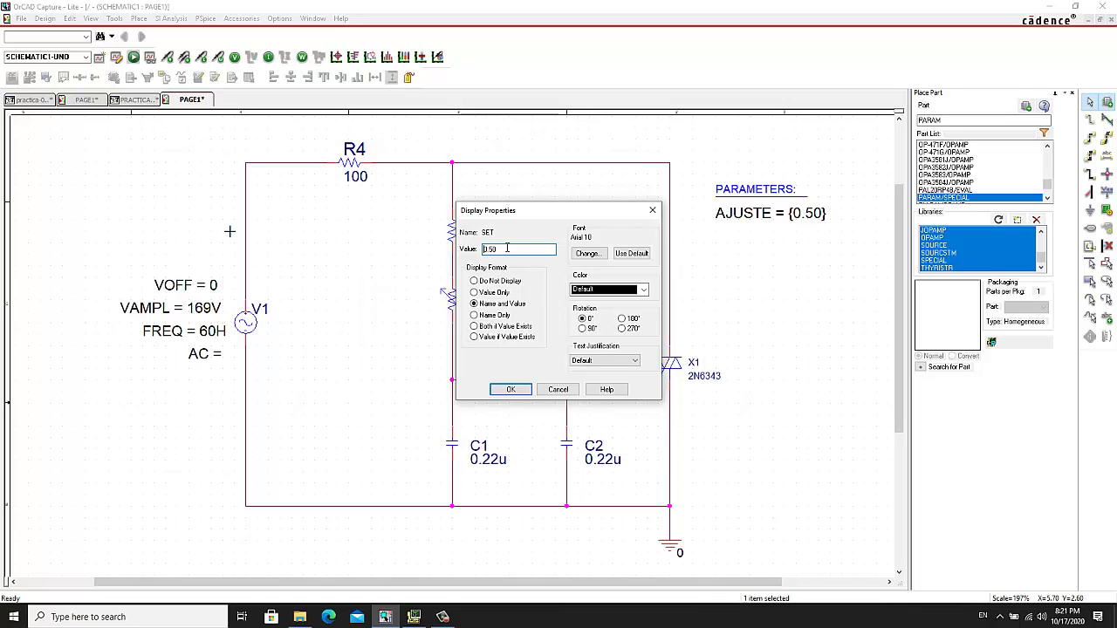
{"action": "type", "text": "{"}
{"action": "key", "text": "Delete"}
{"action": "key", "text": "Delete"}
{"action": "key", "text": "Delete"}
{"action": "key", "text": "Delete"}
{"action": "type", "text": "AJUSTE}"}
{"action": "left_click", "coordinate": [510, 389]}
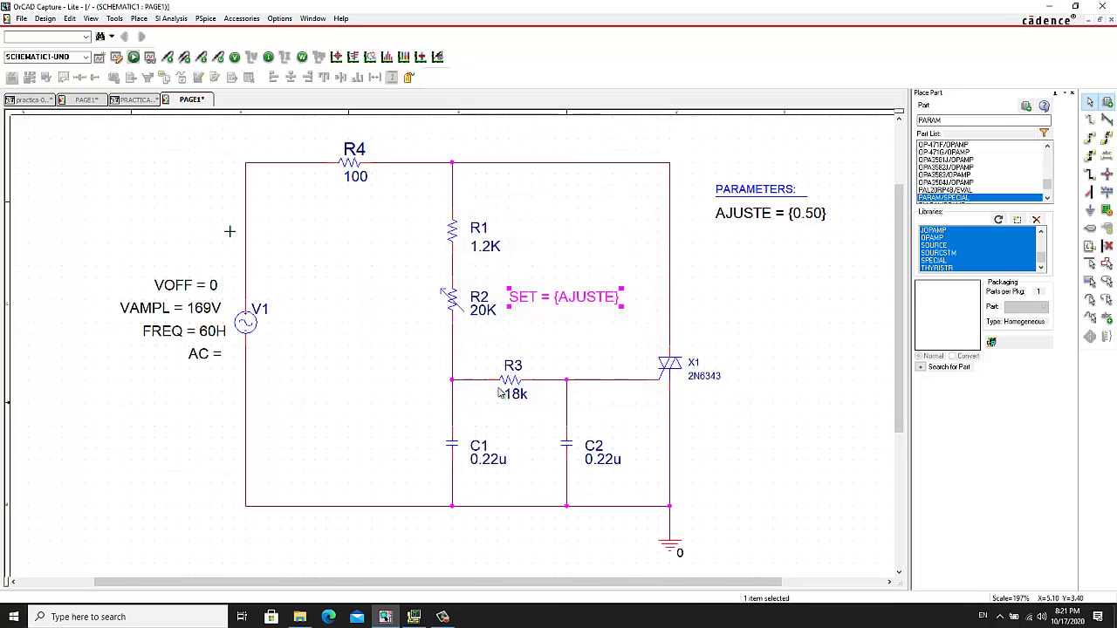
{"action": "left_click", "coordinate": [539, 347]}
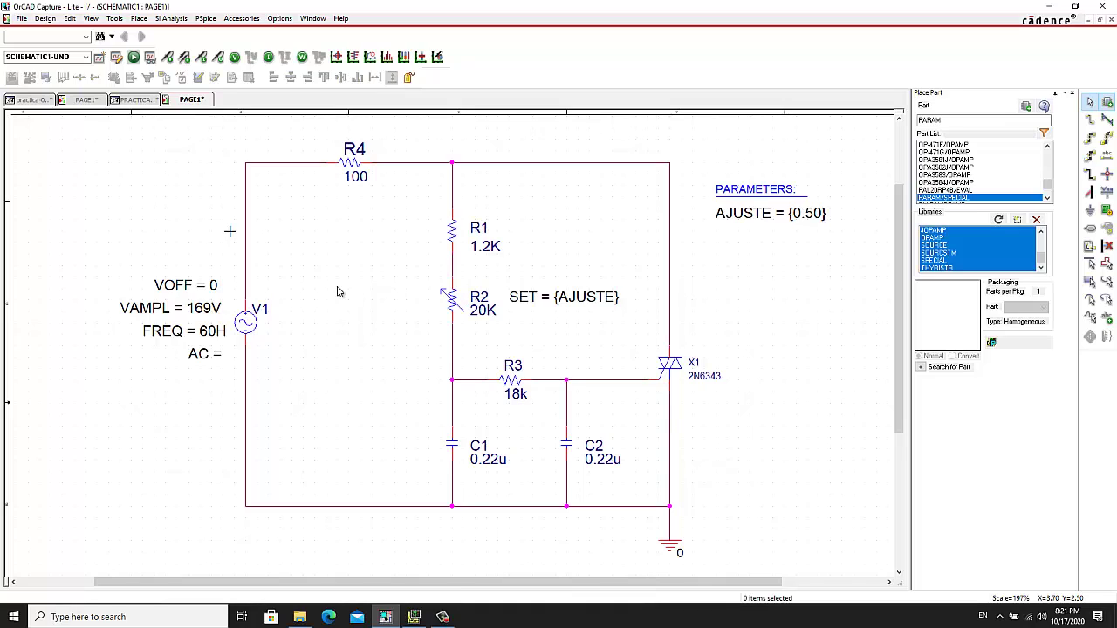
Step: Enable a parametric sweep in the simulation profile, using the global parameter AJUSTE as the sweep variable
{"action": "left_click", "coordinate": [204, 18]}
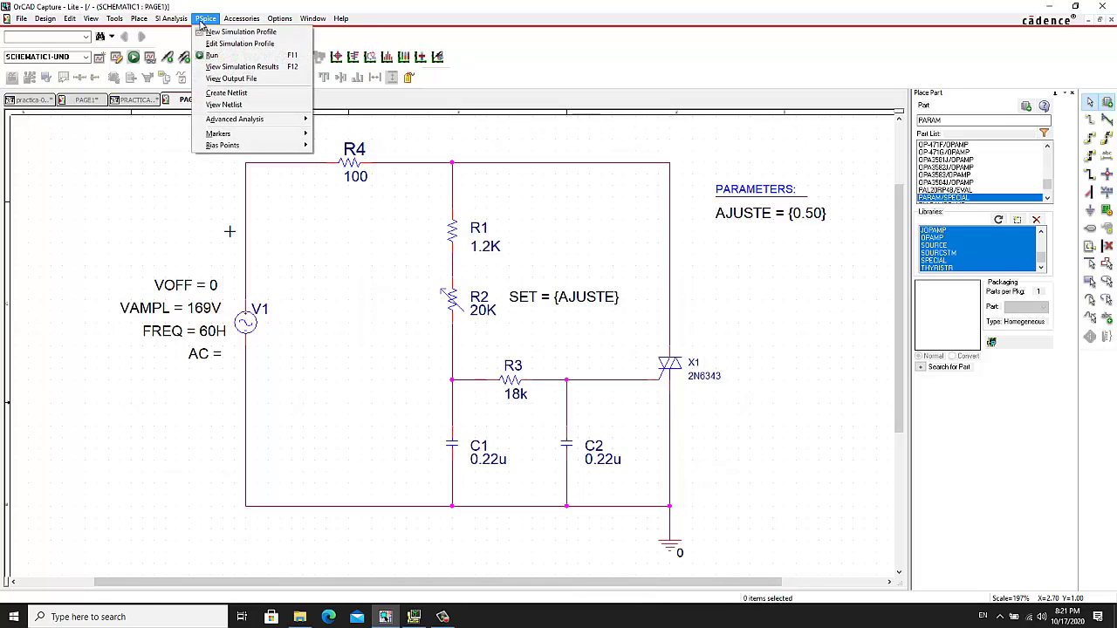
{"action": "left_click", "coordinate": [214, 43]}
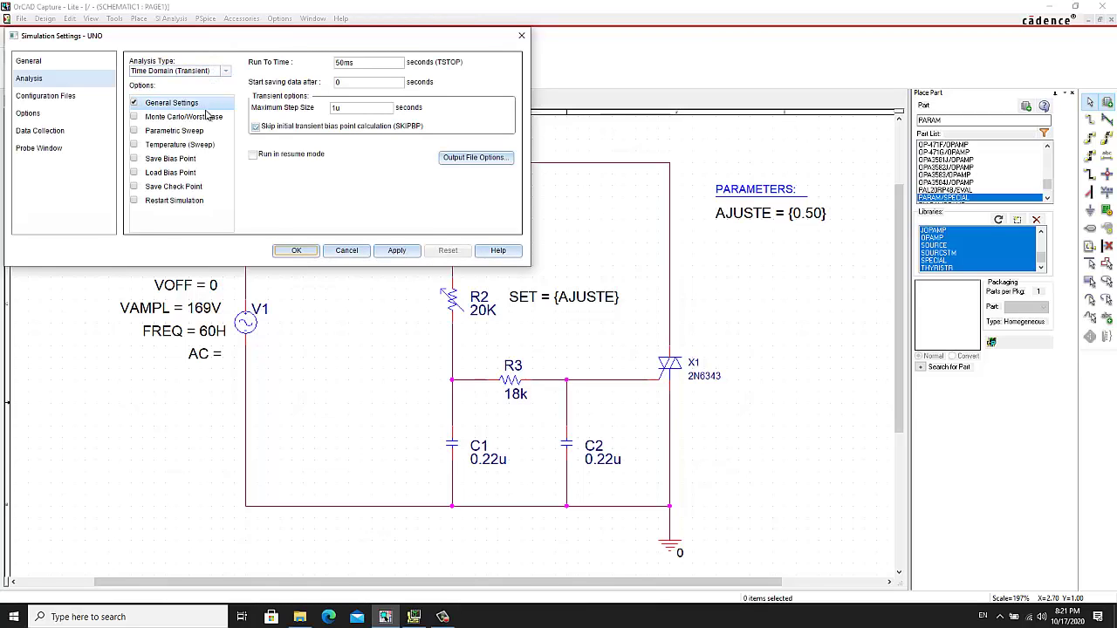
{"action": "left_click", "coordinate": [134, 131]}
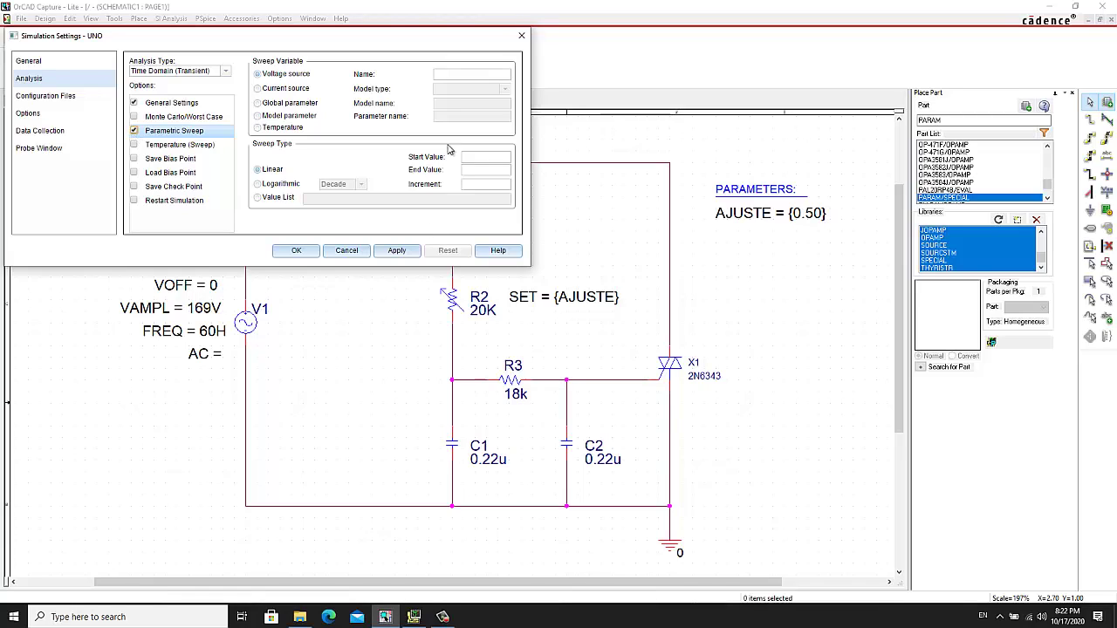
{"action": "left_click", "coordinate": [259, 103]}
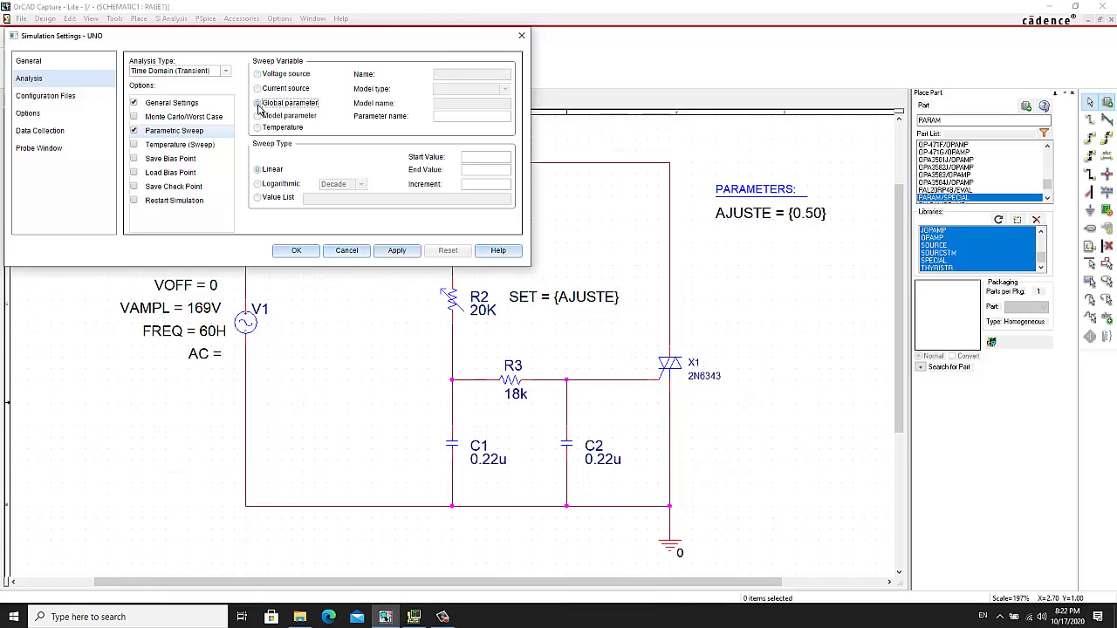
{"action": "left_click", "coordinate": [445, 116]}
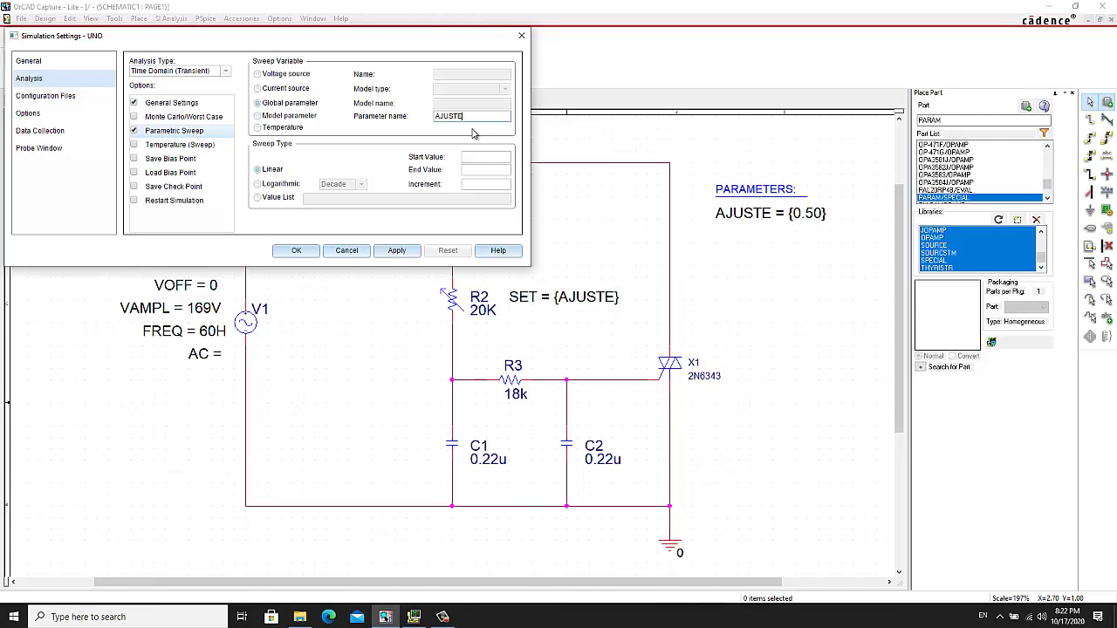
Step: Set the linear sweep to start at 0.05, end at 0.95 and increment by 0.05, and save the simulation settings
{"action": "left_click", "coordinate": [471, 157]}
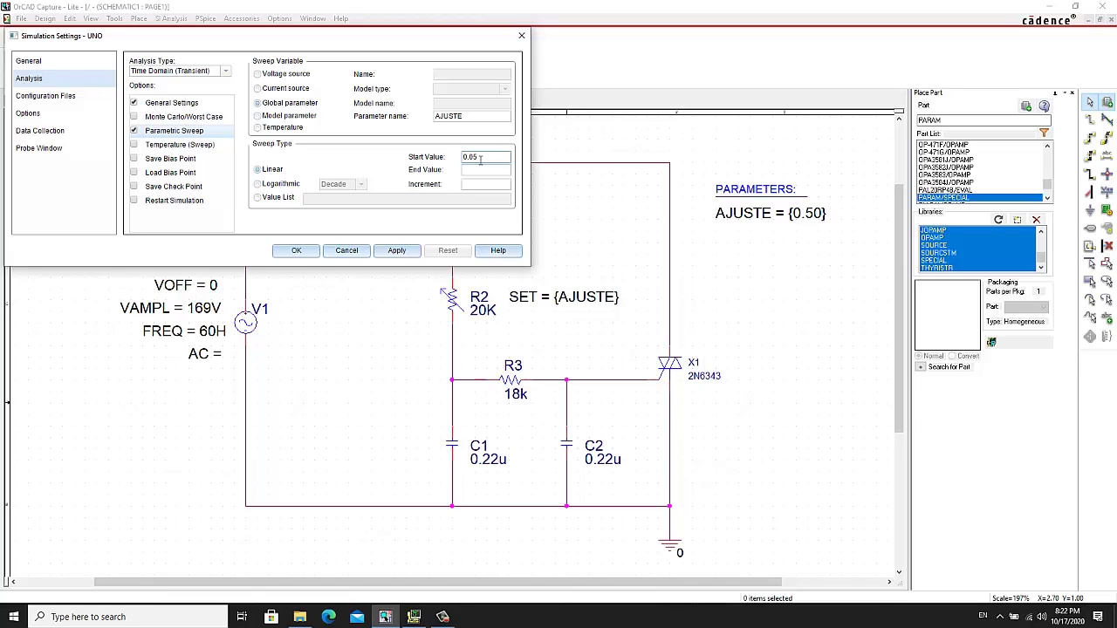
{"action": "left_click", "coordinate": [477, 171]}
{"action": "type", "text": "0.95"}
{"action": "left_click", "coordinate": [470, 182]}
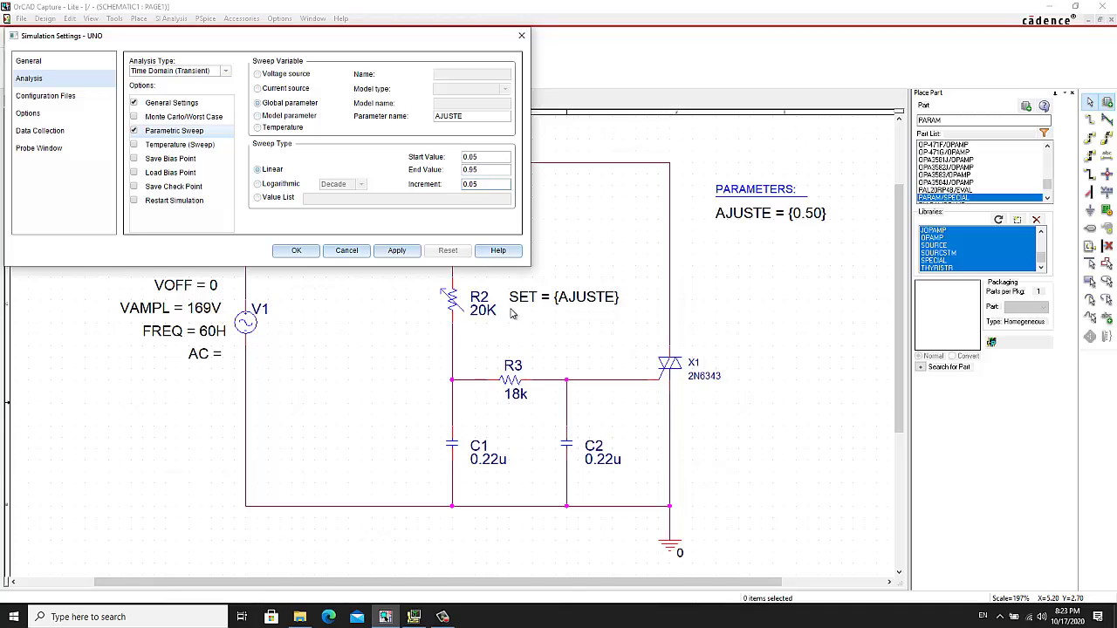
{"action": "left_click", "coordinate": [395, 251]}
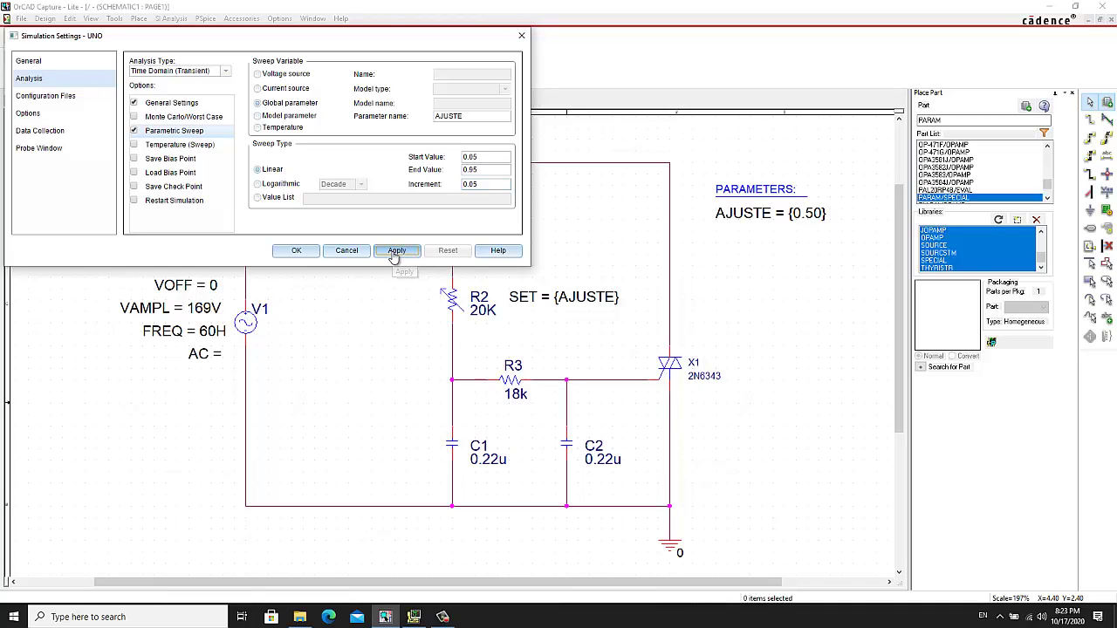
{"action": "left_click", "coordinate": [301, 251]}
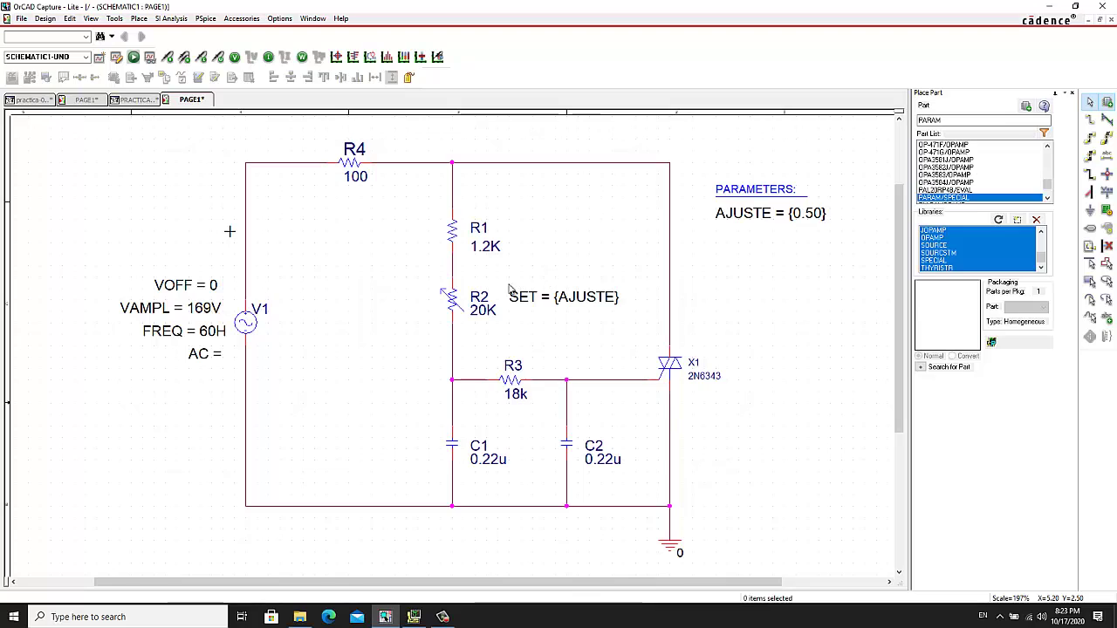
Step: Create the circuit's netlist and run the PSpice simulation
{"action": "left_click", "coordinate": [206, 18]}
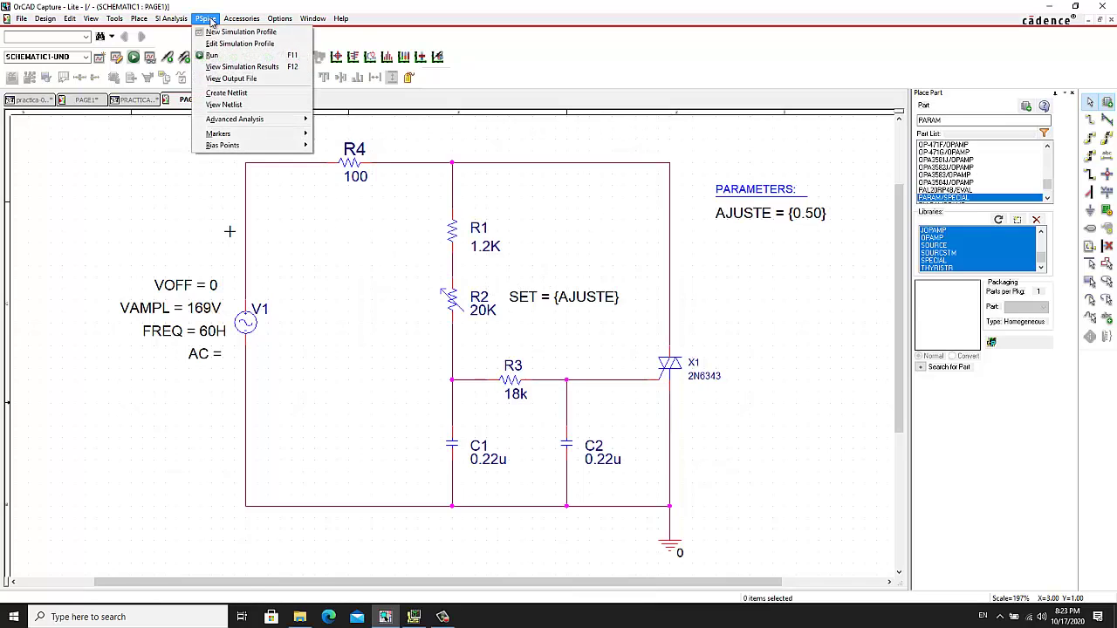
{"action": "left_click", "coordinate": [223, 93]}
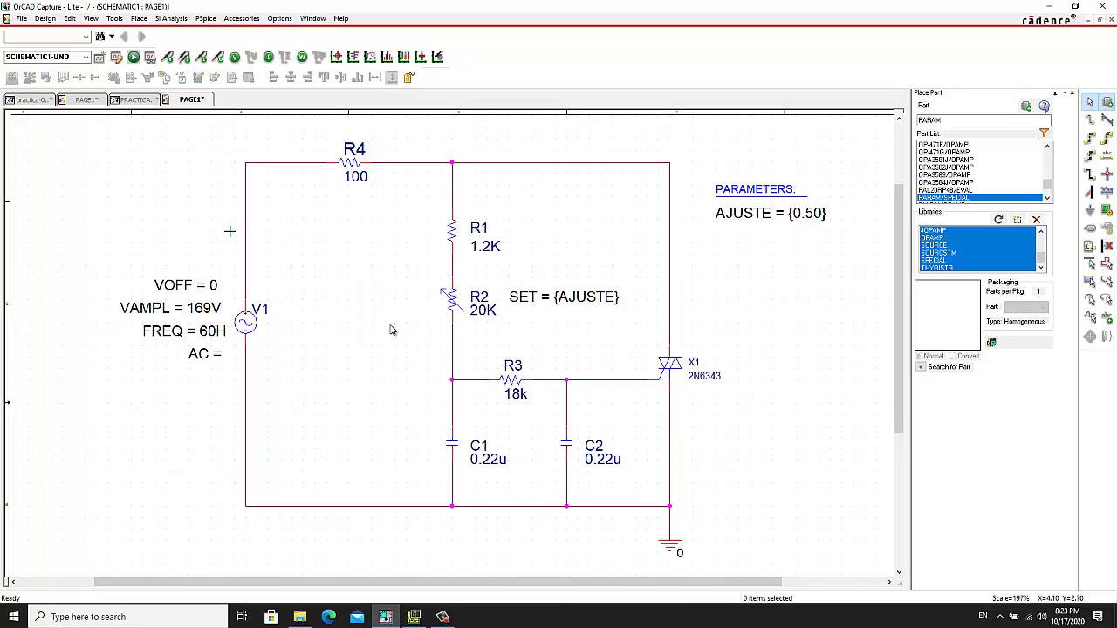
{"action": "left_click", "coordinate": [207, 19]}
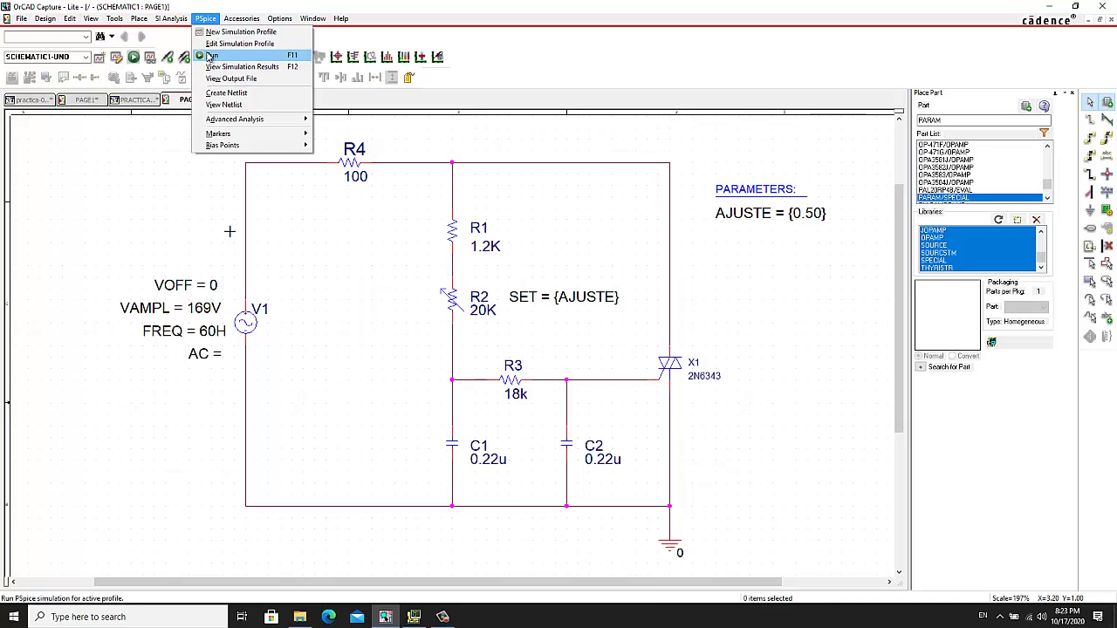
{"action": "left_click", "coordinate": [211, 56]}
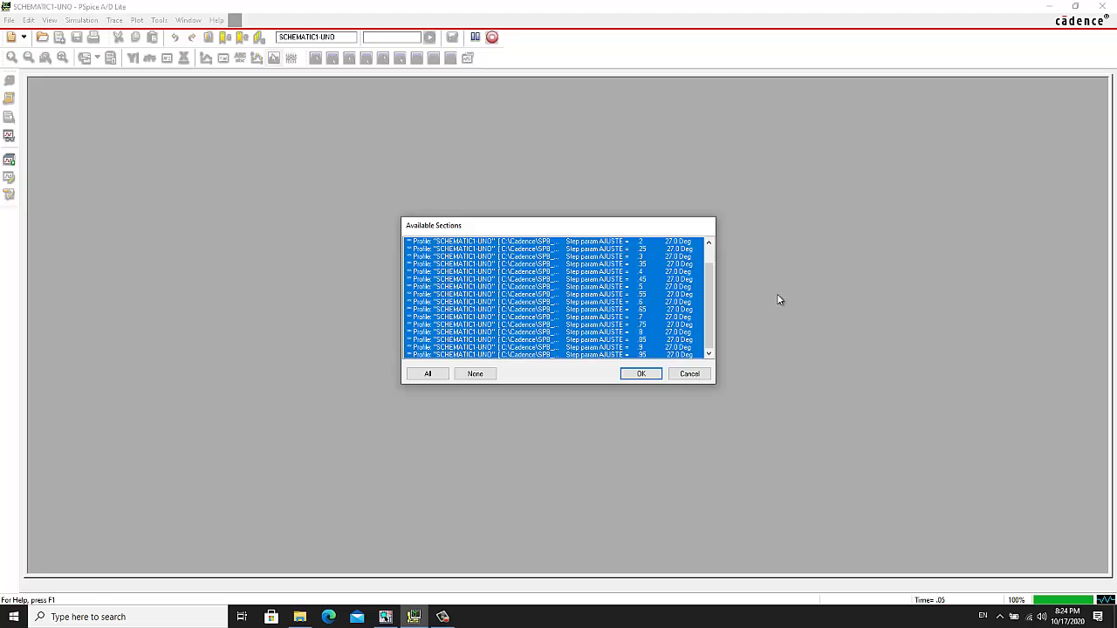
Step: Review the available AJUSTE sections from the sweep and load all of them into the plot
{"action": "left_click", "coordinate": [710, 244]}
{"action": "left_click", "coordinate": [709, 244]}
{"action": "left_click", "coordinate": [709, 244]}
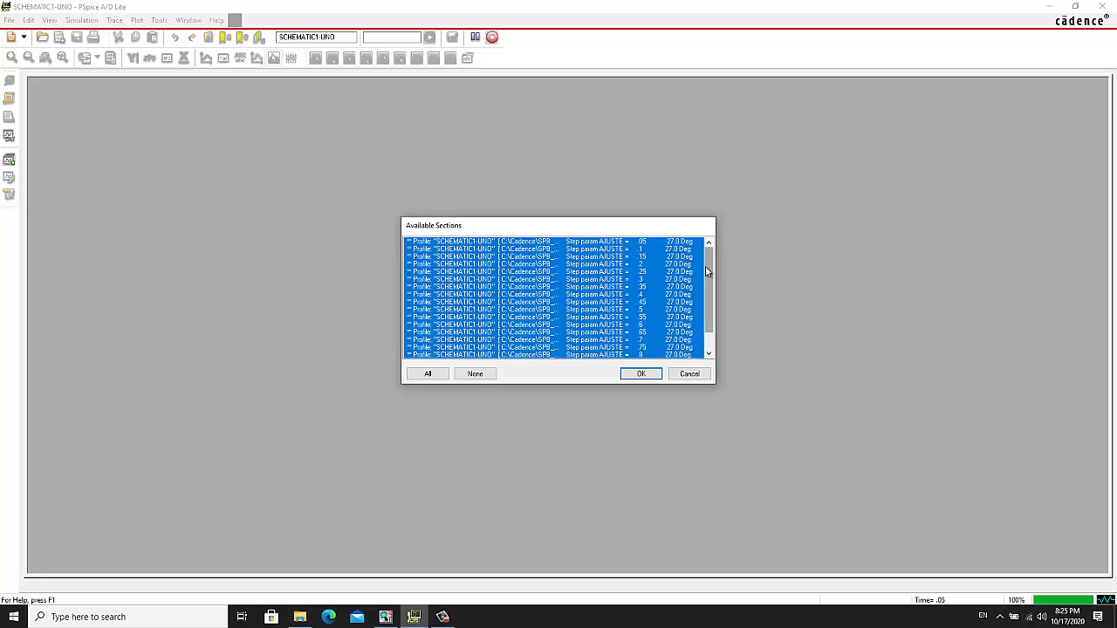
{"action": "left_click_drag", "start_coordinate": [706, 272], "coordinate": [711, 331]}
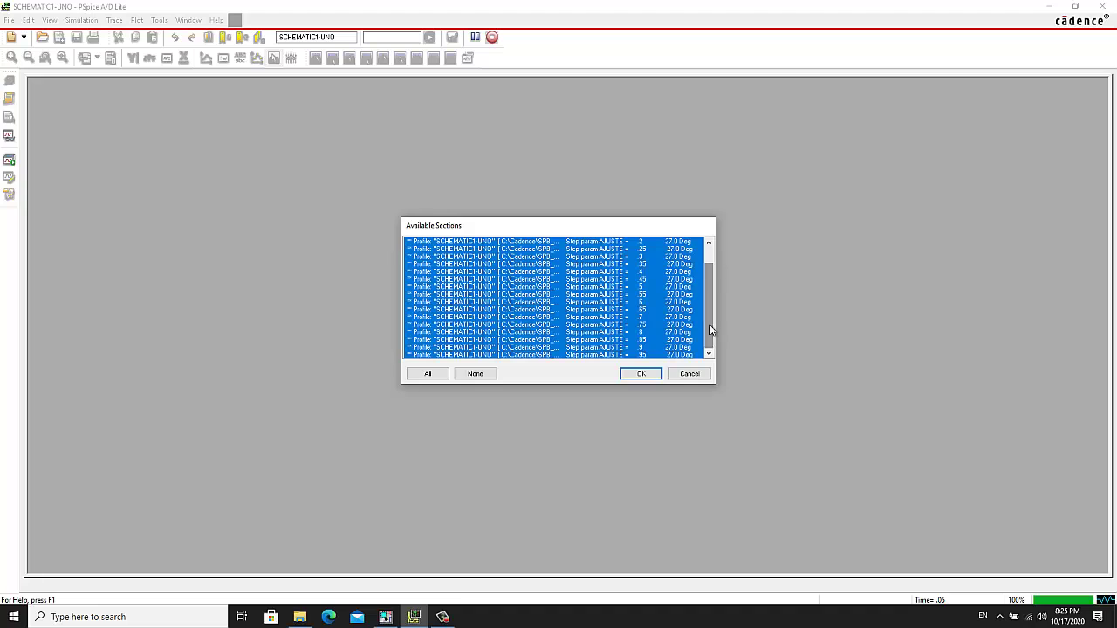
{"action": "left_click", "coordinate": [427, 373]}
{"action": "left_click", "coordinate": [634, 375]}
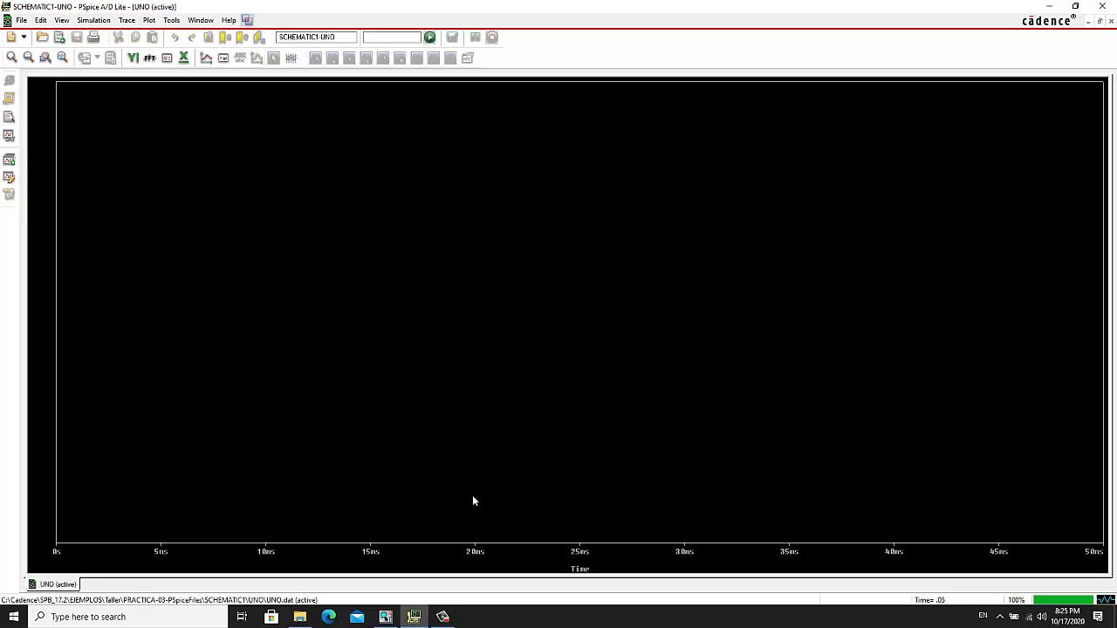
Step: Switch to OrCAD Capture and place voltage differential markers on both sides of R4, with V+ on the V1 side
{"action": "mouse_move", "coordinate": [386, 617]}
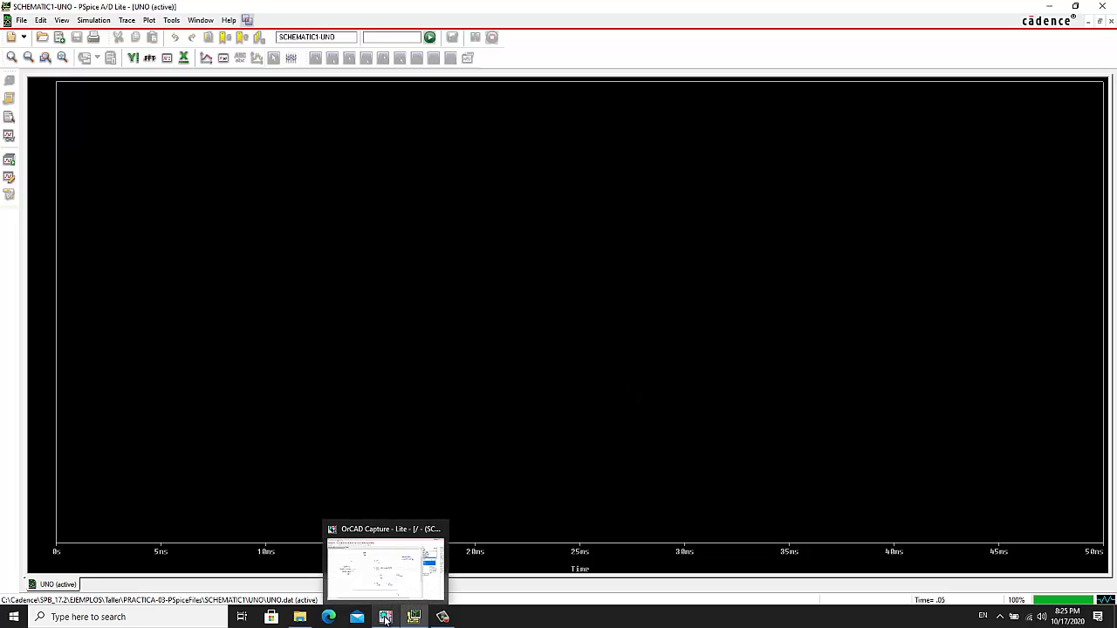
{"action": "left_click", "coordinate": [385, 618]}
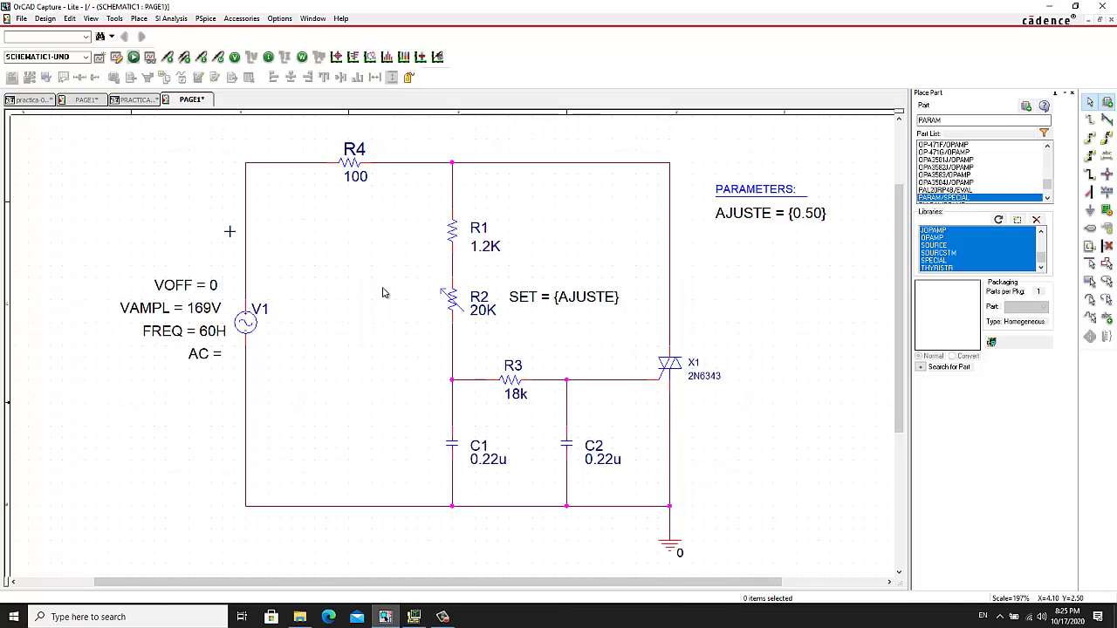
{"action": "left_click", "coordinate": [206, 19]}
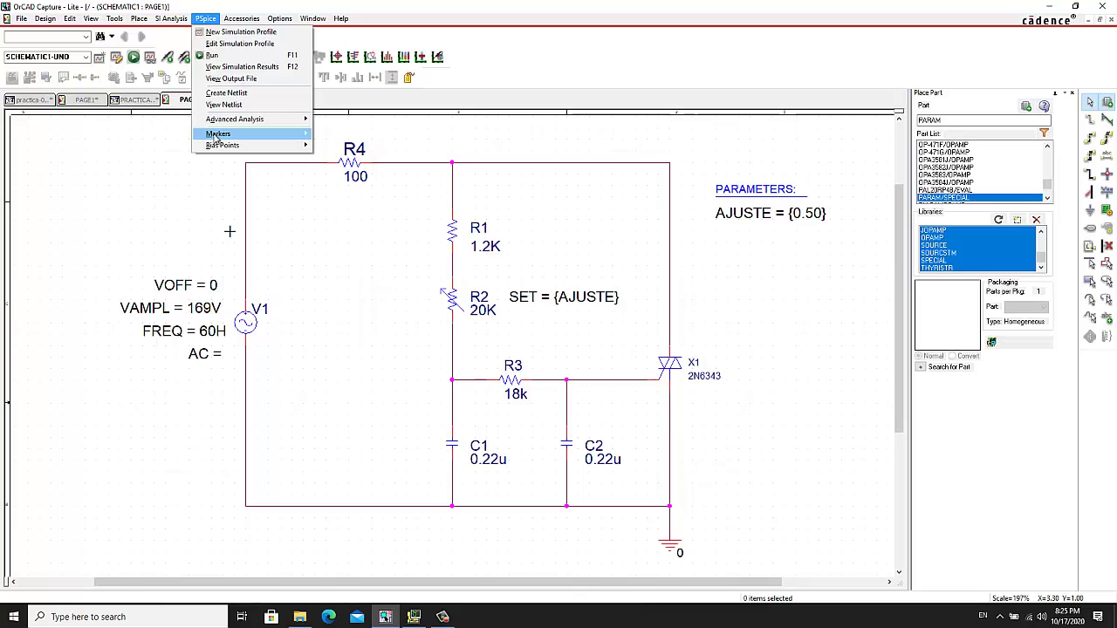
{"action": "mouse_move", "coordinate": [216, 137]}
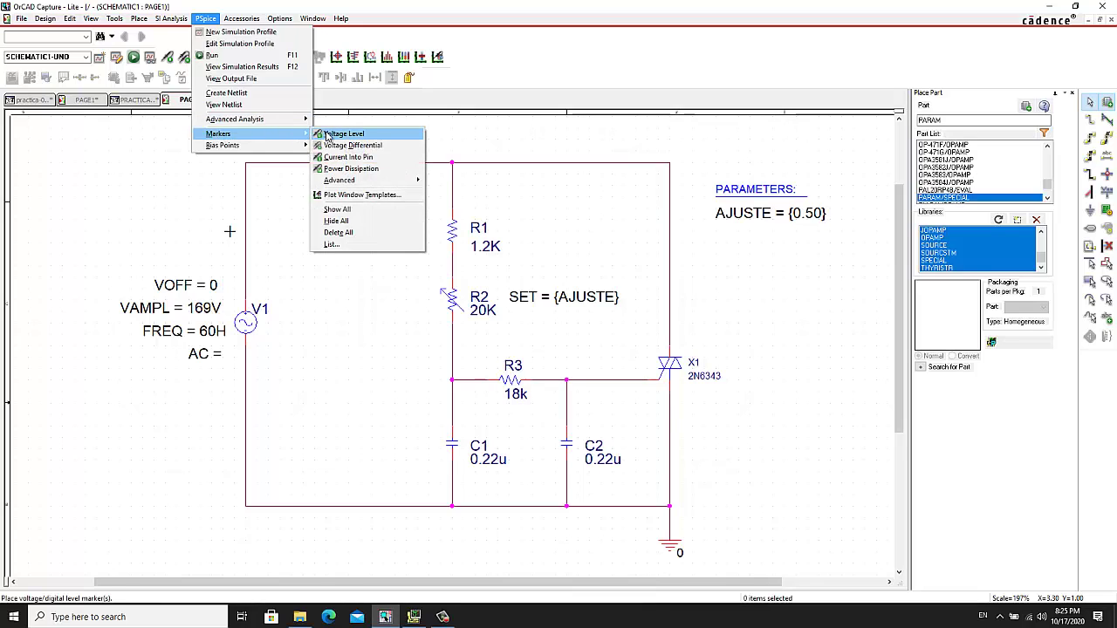
{"action": "left_click", "coordinate": [354, 147]}
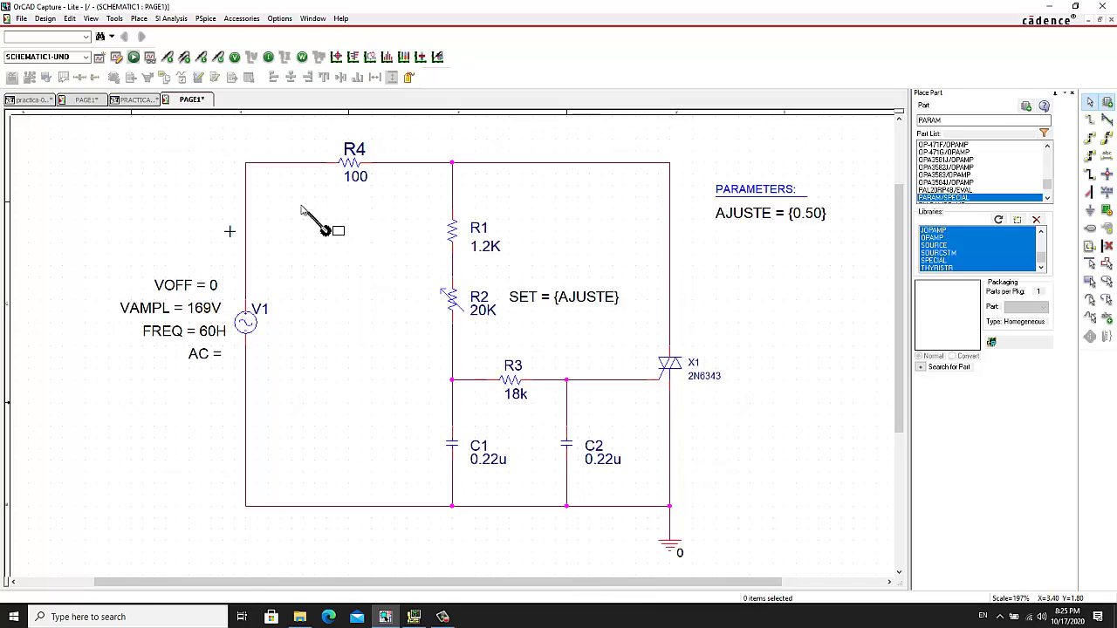
{"action": "left_click", "coordinate": [283, 165]}
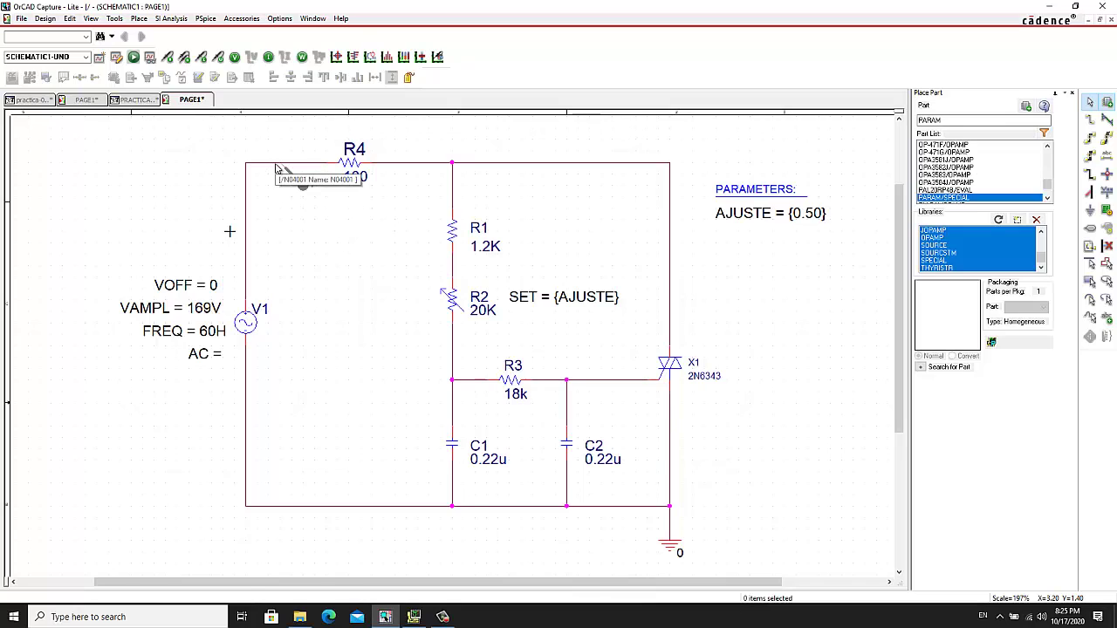
{"action": "left_click", "coordinate": [395, 165]}
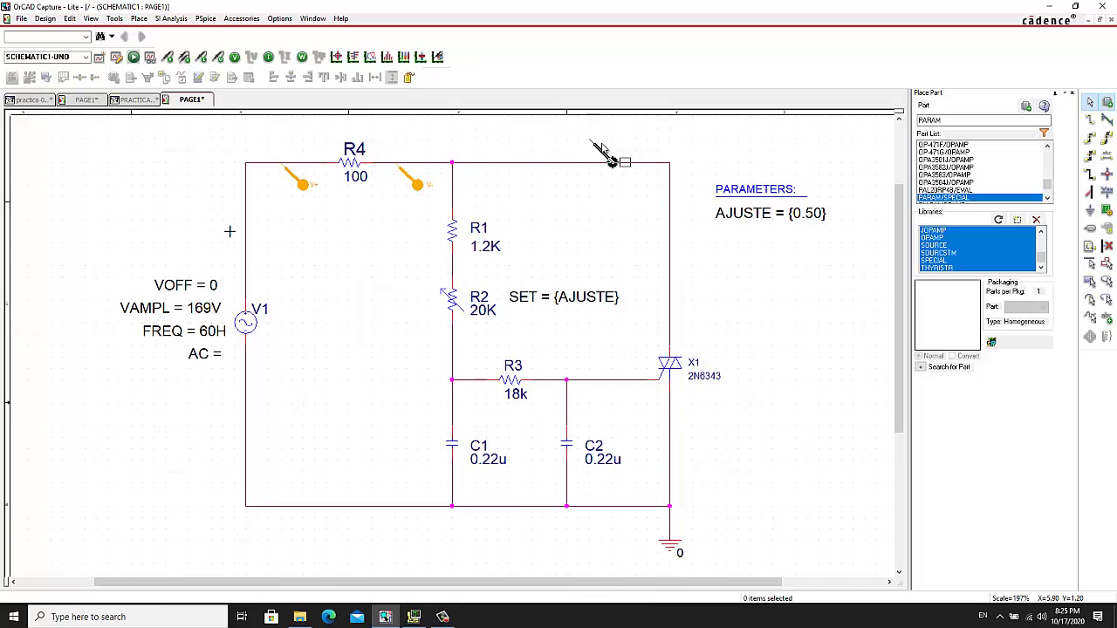
{"action": "key", "text": "Escape"}
Step: Switch to PSpice A/D and examine R4's voltage waveforms for the AJUSTE sweep, comparing them with the schematic in OrCAD Capture
{"action": "left_click", "coordinate": [414, 615]}
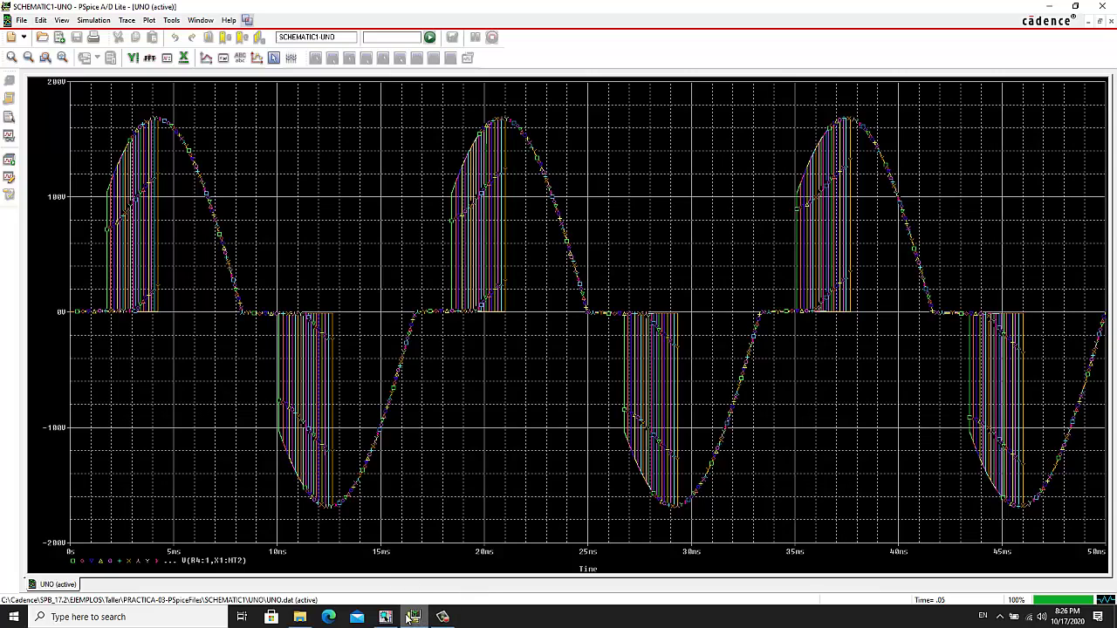
{"action": "mouse_move", "coordinate": [385, 619]}
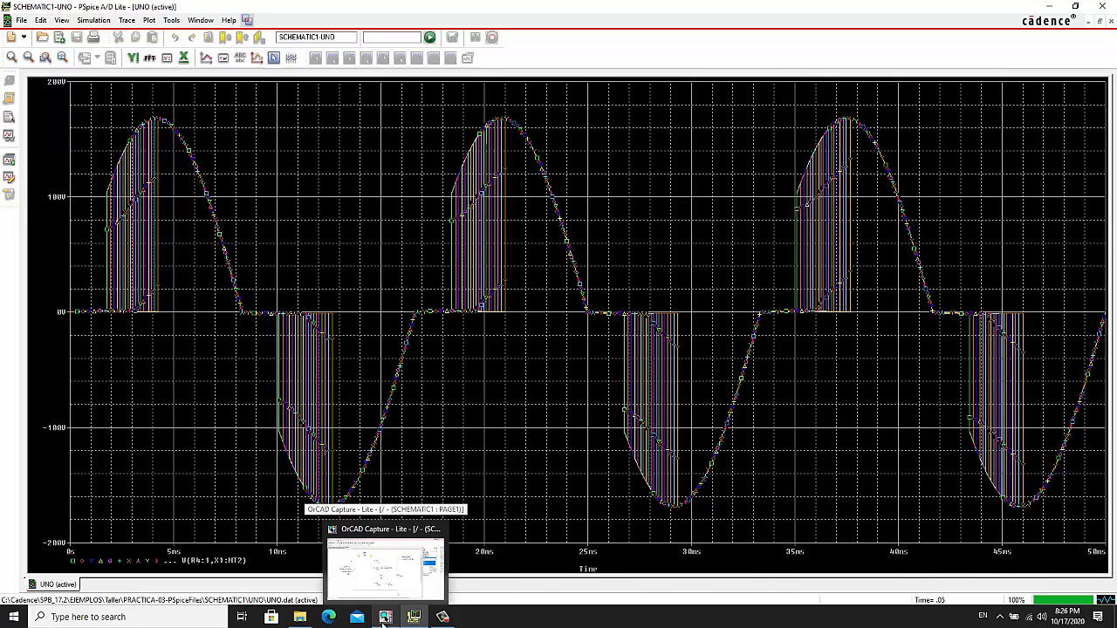
{"action": "left_click", "coordinate": [383, 619]}
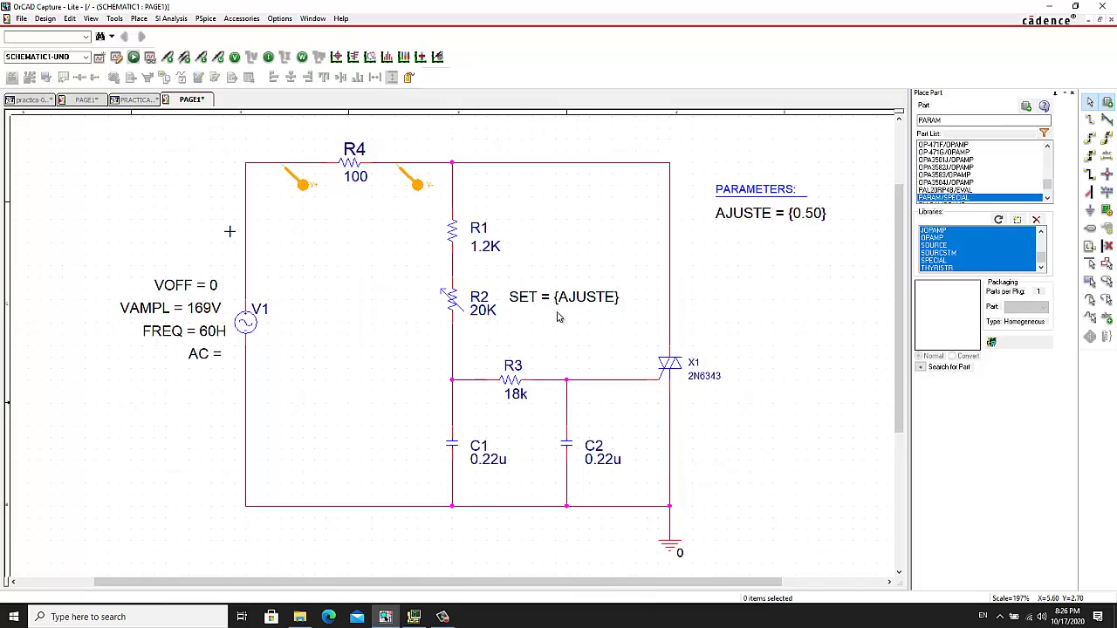
{"action": "left_click", "coordinate": [410, 621]}
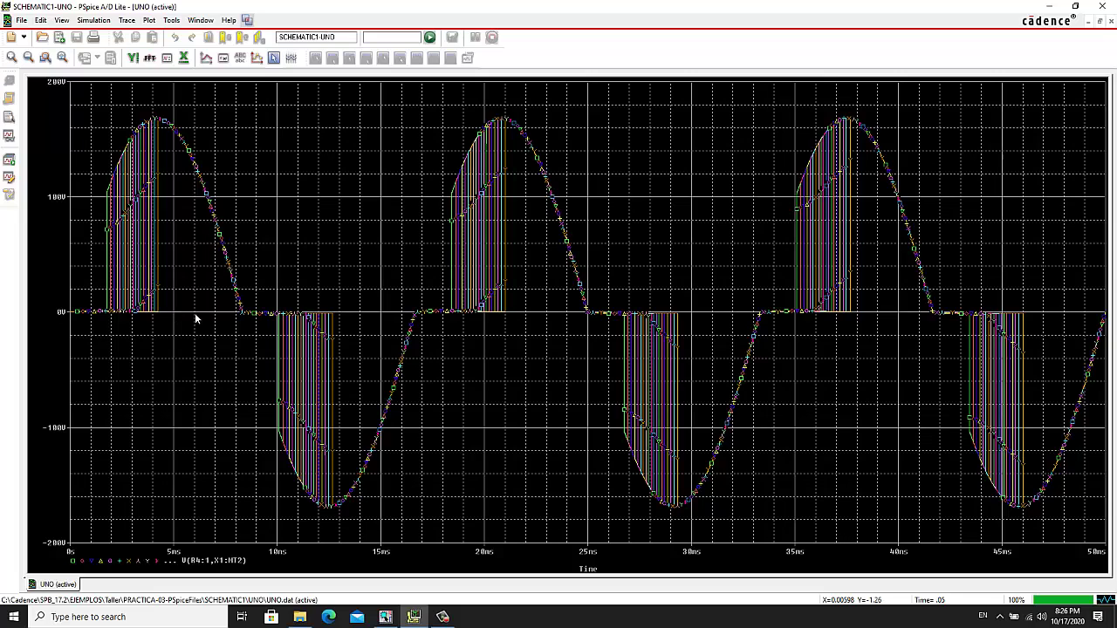
{"action": "left_click", "coordinate": [385, 617]}
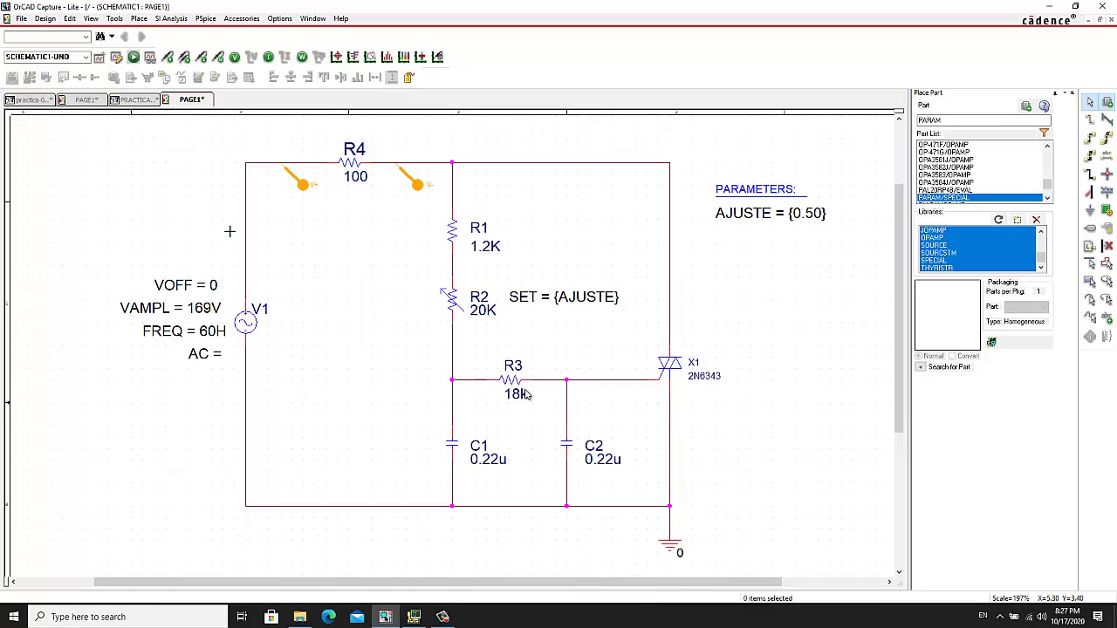
{"action": "left_click", "coordinate": [414, 617]}
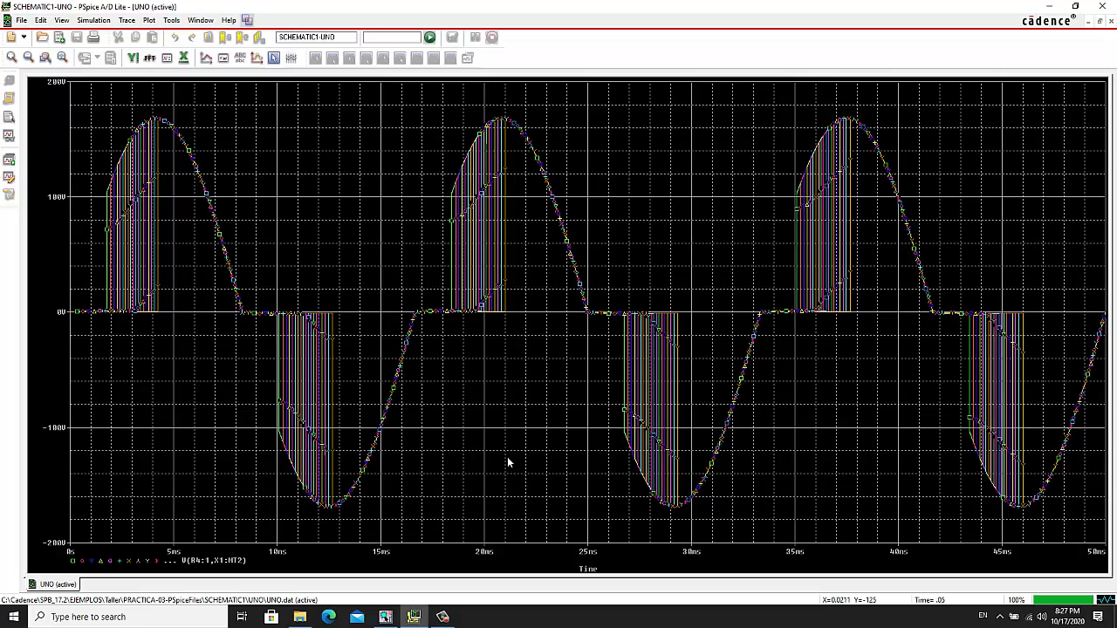
Step: Display the cursors on the plot and enlarge the cursor table to look through the values of the sweep traces
{"action": "left_click", "coordinate": [276, 58]}
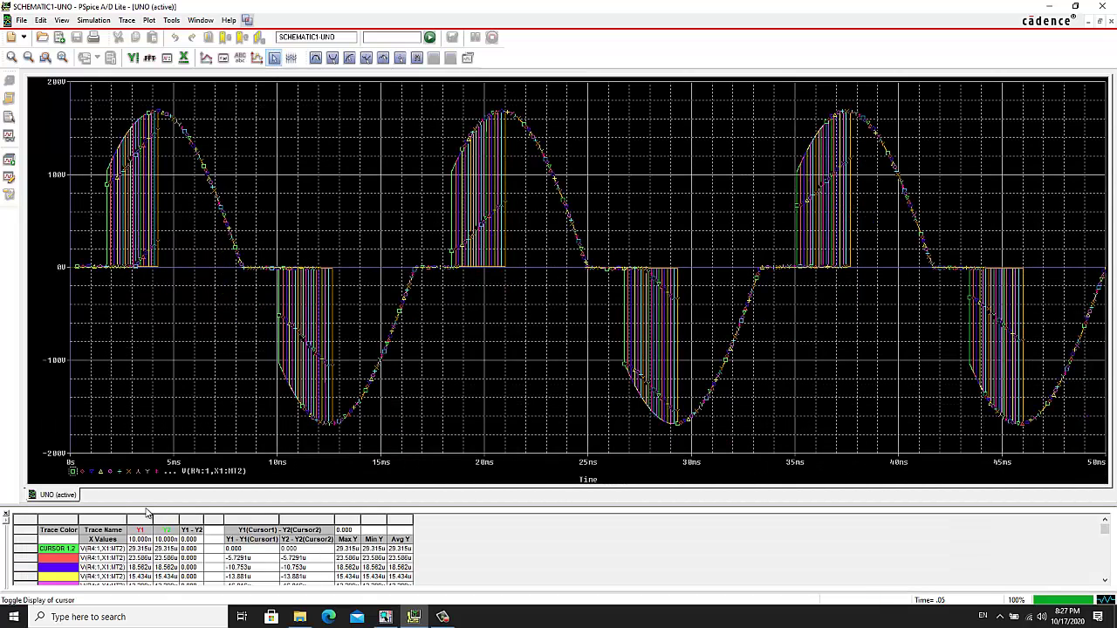
{"action": "left_click_drag", "start_coordinate": [149, 508], "coordinate": [148, 472]}
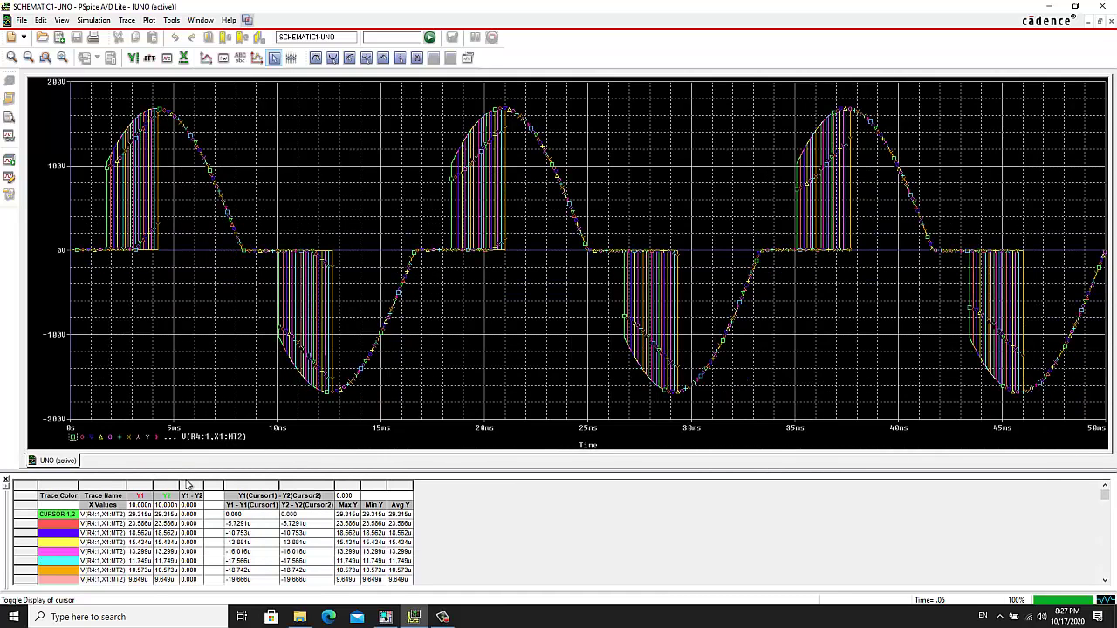
{"action": "scroll", "coordinate": [201, 506], "scroll_direction": "down", "scroll_amount": 2}
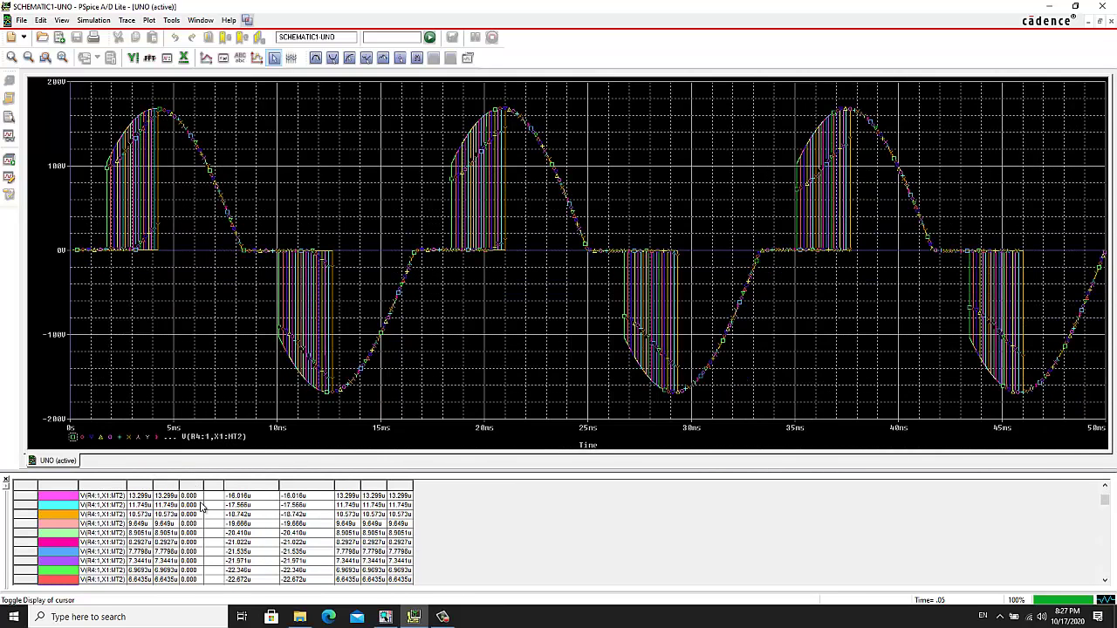
{"action": "scroll", "coordinate": [199, 502], "scroll_direction": "up", "scroll_amount": 2}
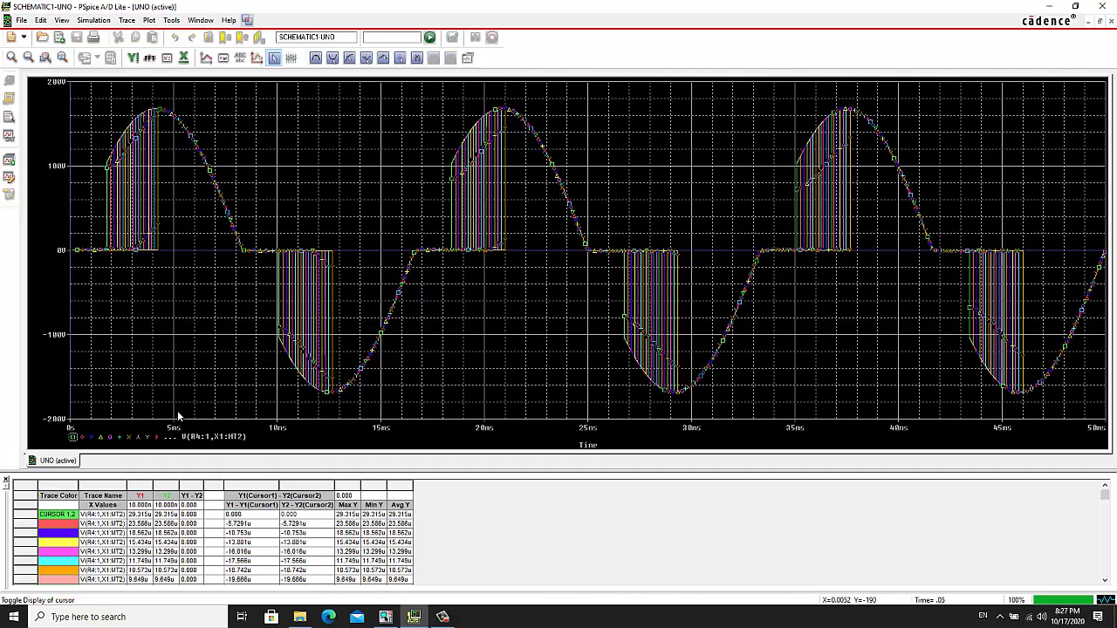
Step: Modify R4's voltage trace to plot its RMS value with the expression RMS(V(R4:1,X1:MT2))
{"action": "double_click", "coordinate": [218, 436]}
{"action": "key", "text": "ctrl+c"}
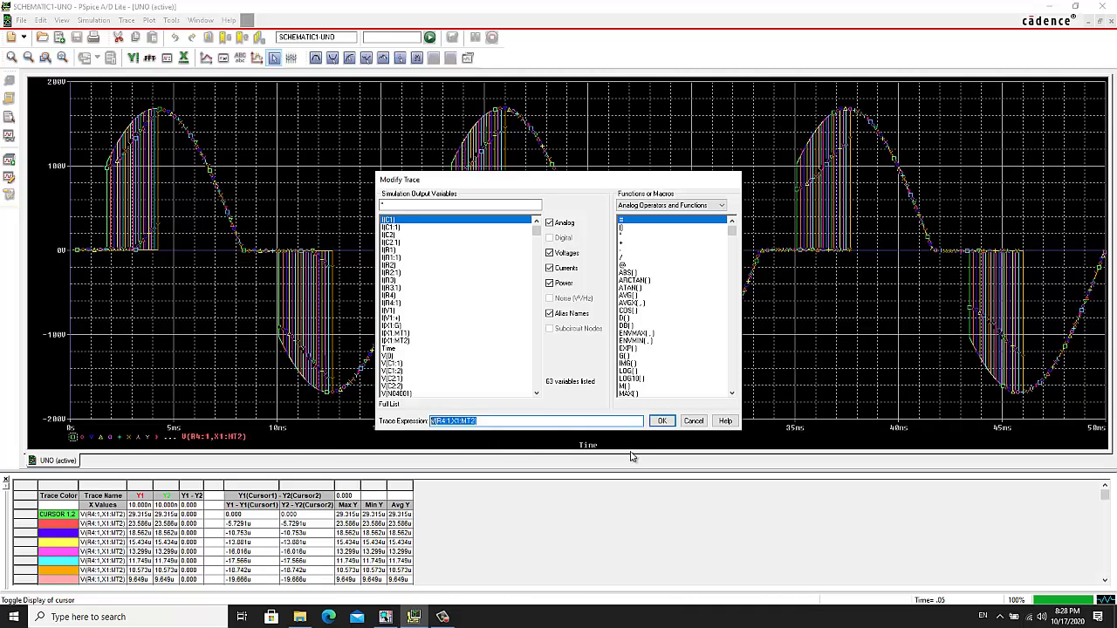
{"action": "key", "text": "BackSpace"}
{"action": "left_click", "coordinate": [733, 395]}
{"action": "left_click", "coordinate": [732, 395]}
{"action": "left_click", "coordinate": [732, 395]}
{"action": "left_click", "coordinate": [732, 396]}
{"action": "left_click", "coordinate": [732, 395]}
{"action": "left_click", "coordinate": [732, 395]}
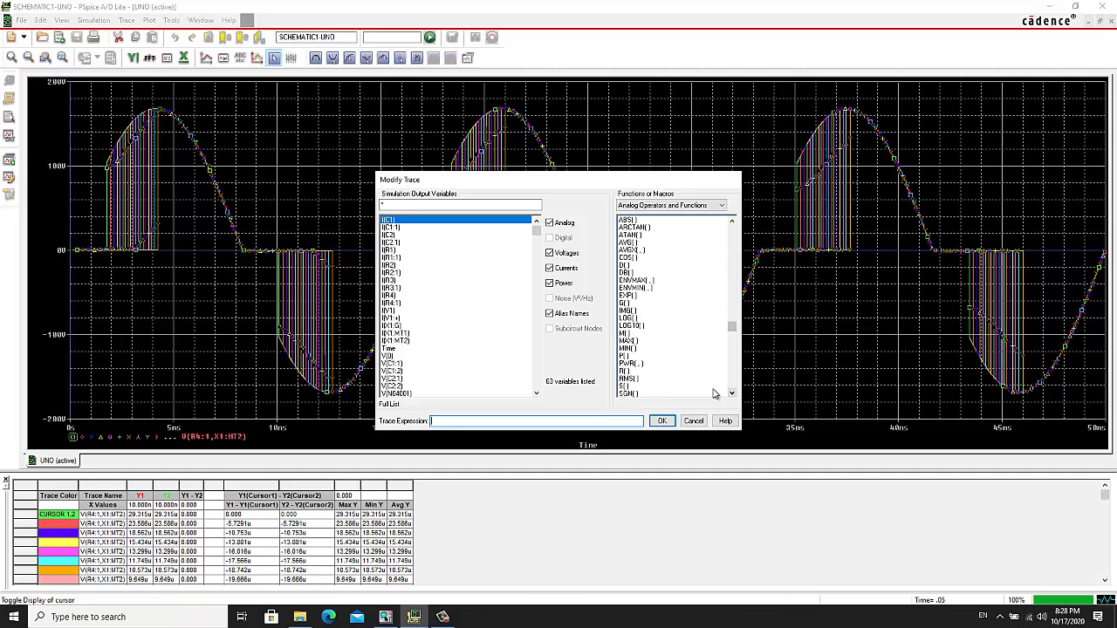
{"action": "left_click", "coordinate": [629, 379]}
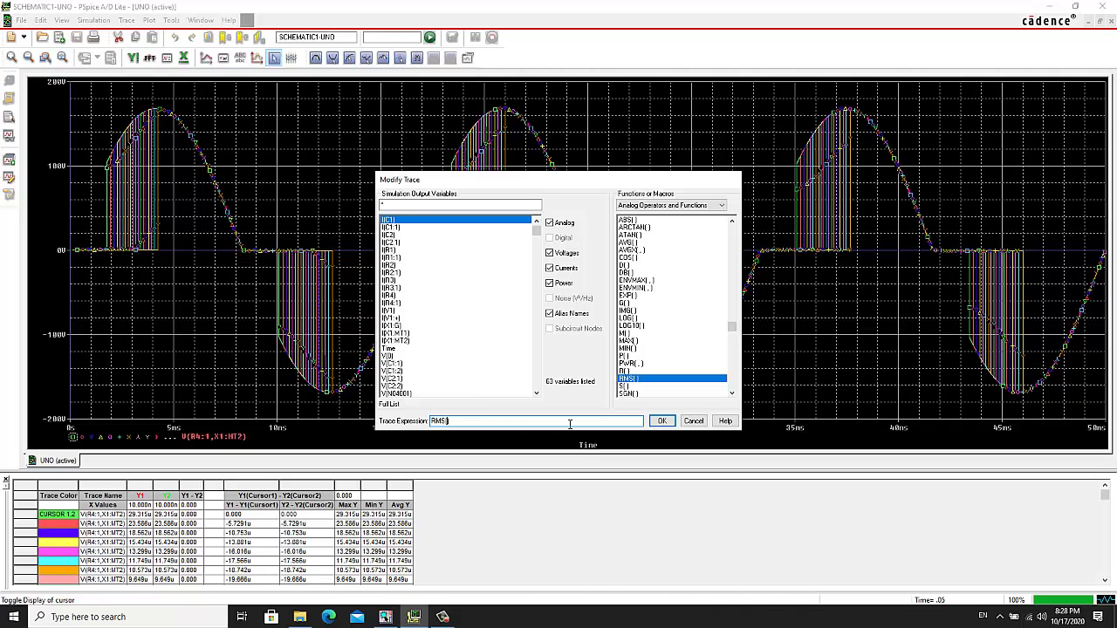
{"action": "key", "text": "ctrl+v"}
{"action": "left_click", "coordinate": [662, 421]}
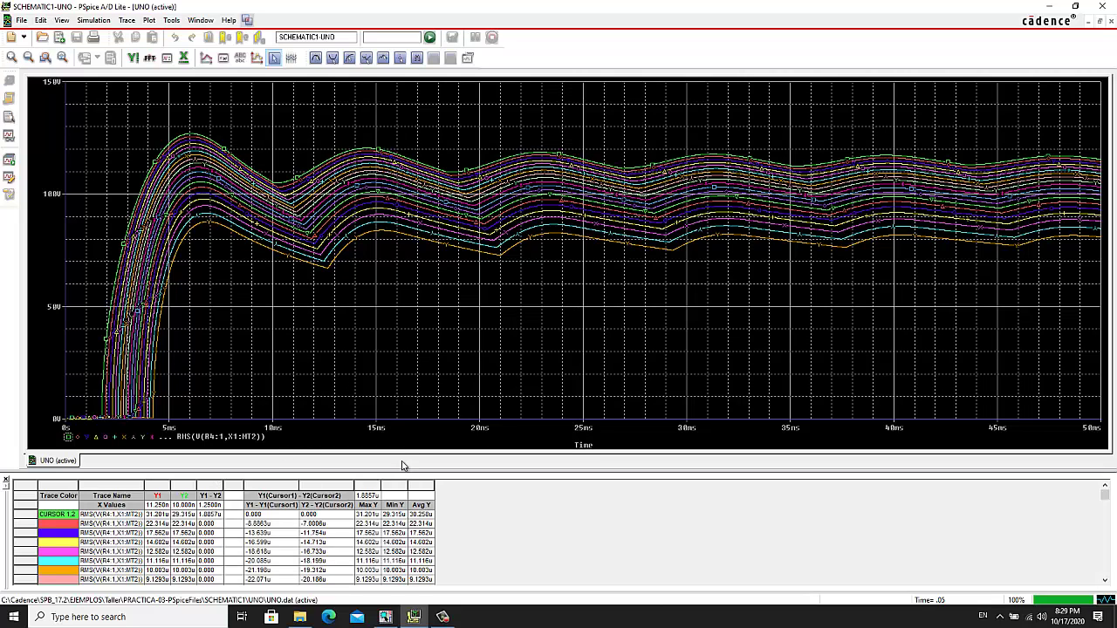
Step: Enlarge the cursor table below the RMS plot and turn the cursor display off and back on
{"action": "left_click_drag", "start_coordinate": [431, 470], "coordinate": [432, 438]}
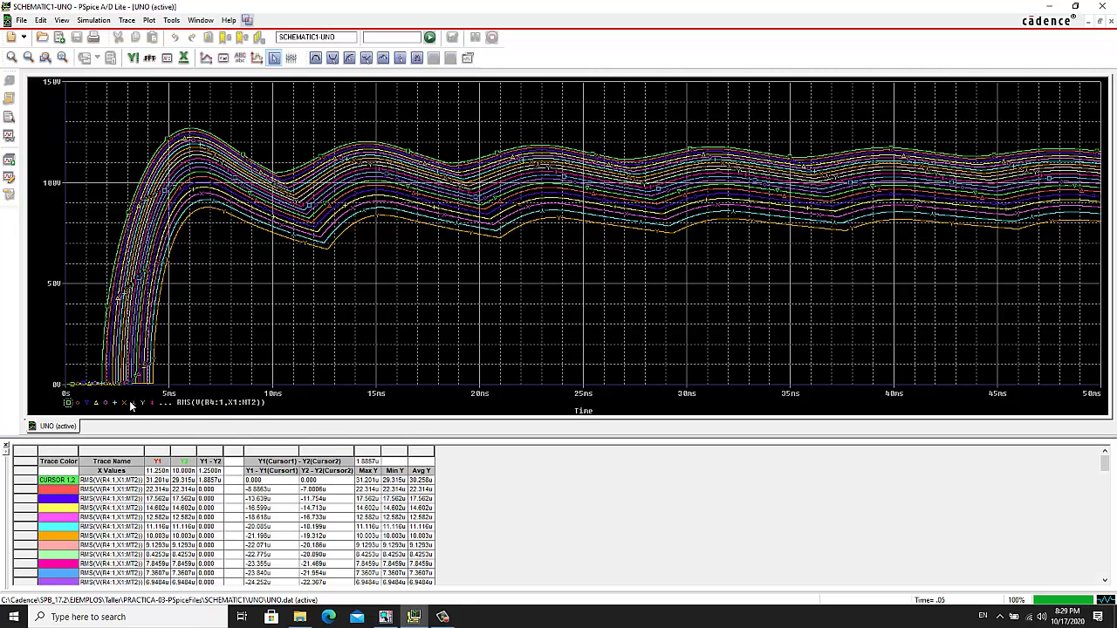
{"action": "left_click", "coordinate": [274, 58]}
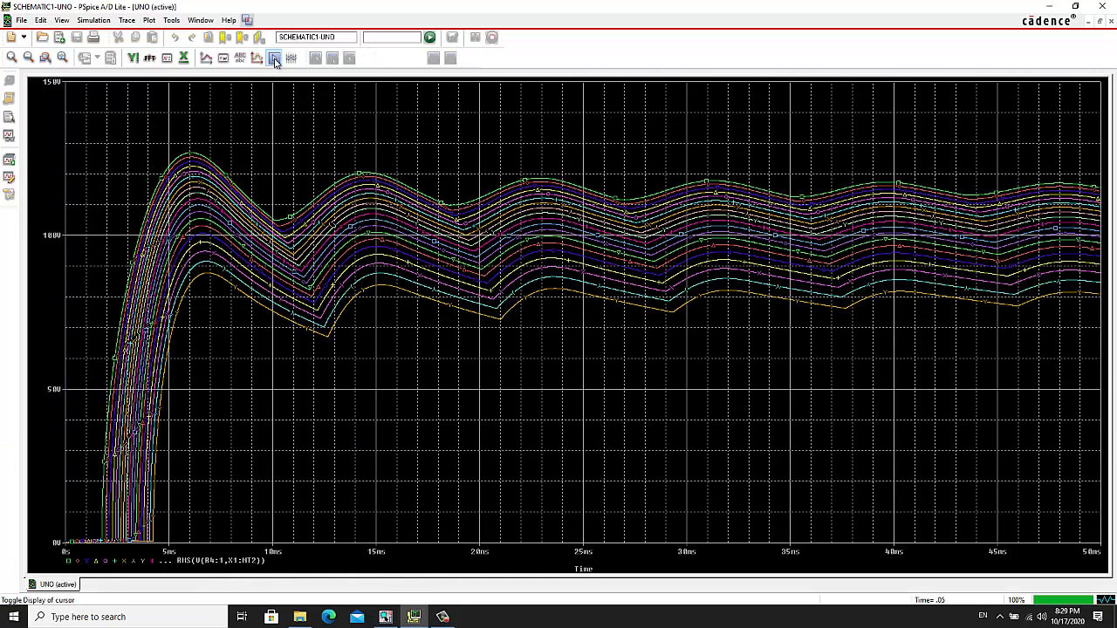
{"action": "left_click", "coordinate": [274, 58]}
{"action": "left_click", "coordinate": [274, 57]}
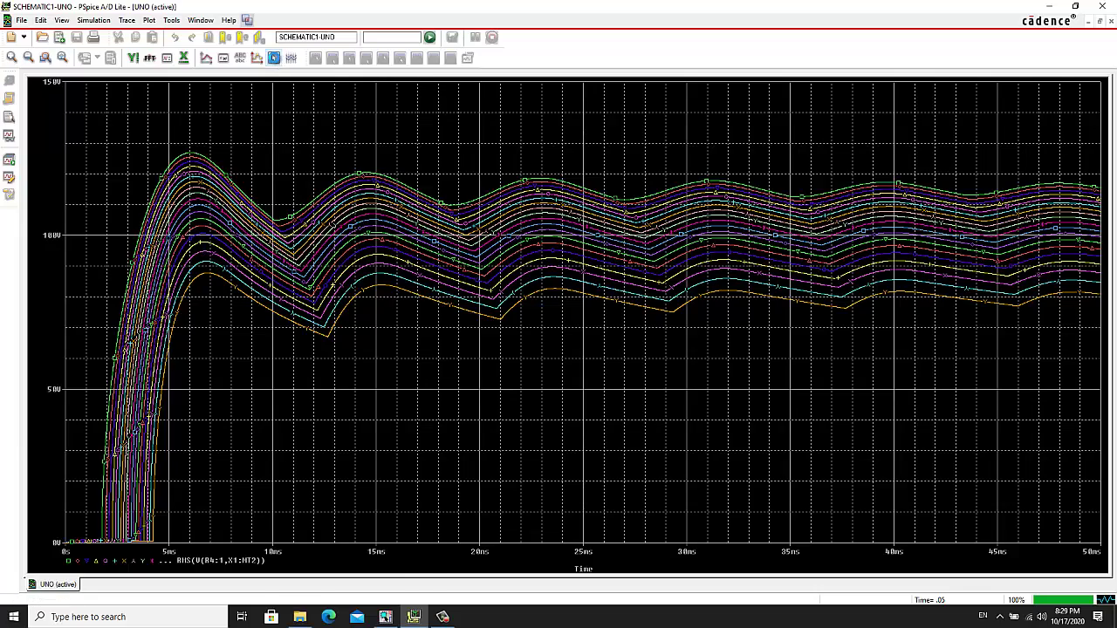
Step: Move the first cursor along the RMS traces to 45 ms, where the curves have nearly settled
{"action": "key", "text": "Right"}
{"action": "key", "text": "Right"}
{"action": "key", "text": "Right"}
{"action": "key", "text": "Right"}
{"action": "key", "text": "Right"}
{"action": "key", "text": "Right"}
{"action": "key", "text": "Right"}
{"action": "key", "text": "Right"}
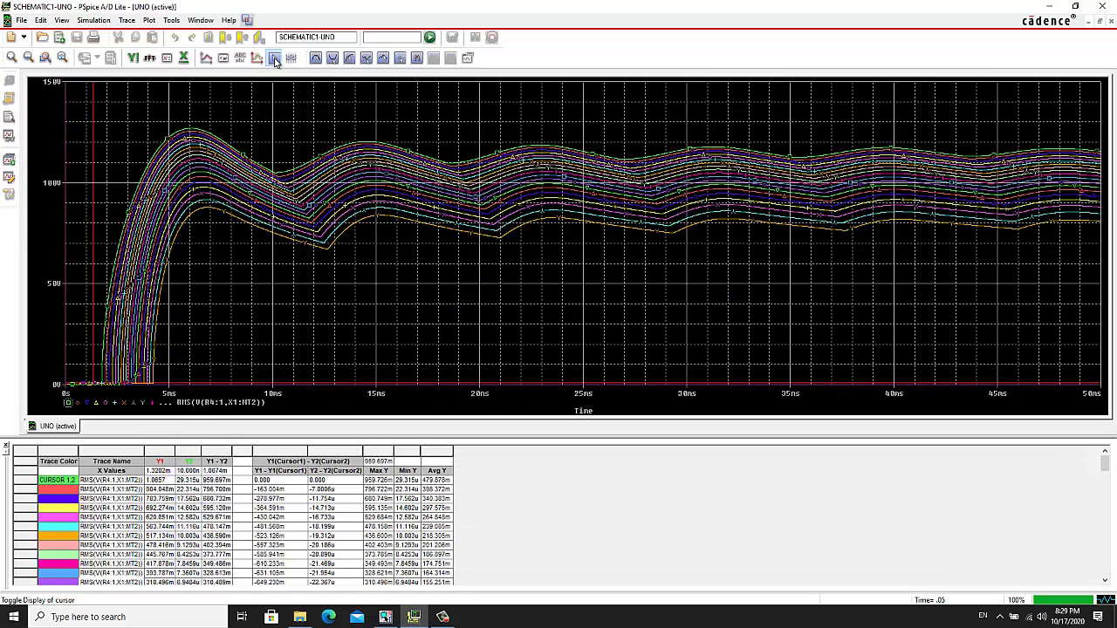
{"action": "key", "text": "Right"}
{"action": "key", "text": "Right"}
{"action": "key", "text": "Right"}
{"action": "key", "text": "Right"}
{"action": "key", "text": "Right"}
{"action": "key", "text": "Right"}
{"action": "key", "text": "Right"}
{"action": "key", "text": "Right"}
{"action": "key", "text": "Right"}
{"action": "key", "text": "Right"}
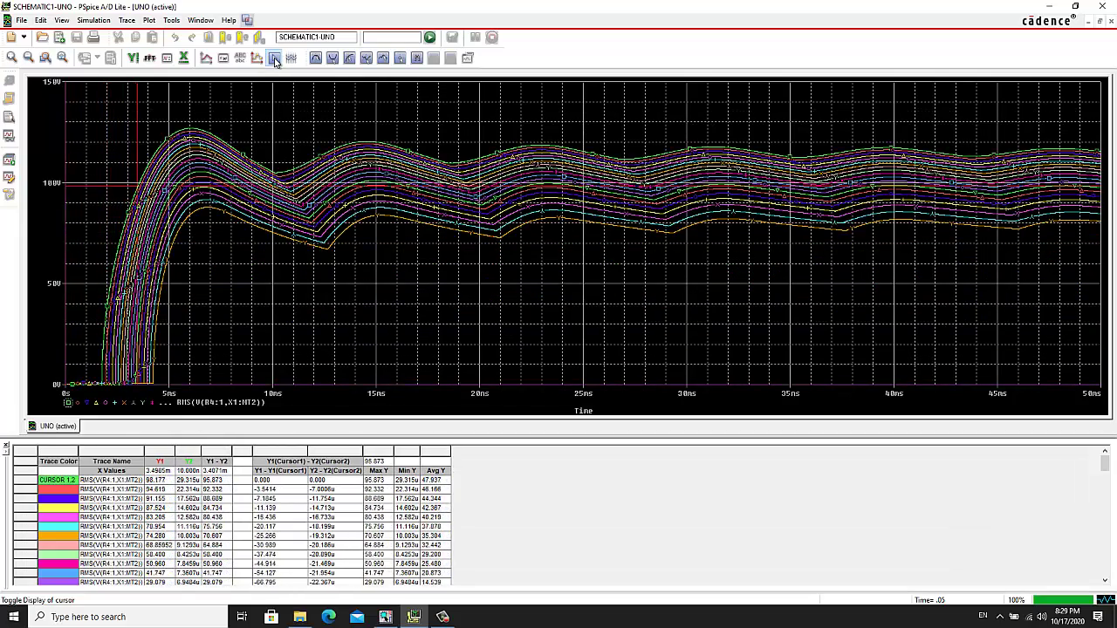
{"action": "key", "text": "Right"}
{"action": "key", "text": "Right"}
{"action": "key", "text": "Right"}
{"action": "key", "text": "Right"}
{"action": "key", "text": "Right"}
{"action": "key", "text": "Right"}
{"action": "key", "text": "Right"}
{"action": "key", "text": "Right"}
{"action": "key", "text": "Right"}
{"action": "key", "text": "Right"}
{"action": "key", "text": "Right"}
{"action": "key", "text": "Right"}
{"action": "key", "text": "Right"}
{"action": "key", "text": "Right"}
{"action": "key", "text": "Right"}
{"action": "key", "text": "Right"}
{"action": "key", "text": "Right"}
{"action": "key", "text": "Right"}
{"action": "key", "text": "Right"}
{"action": "key", "text": "Right"}
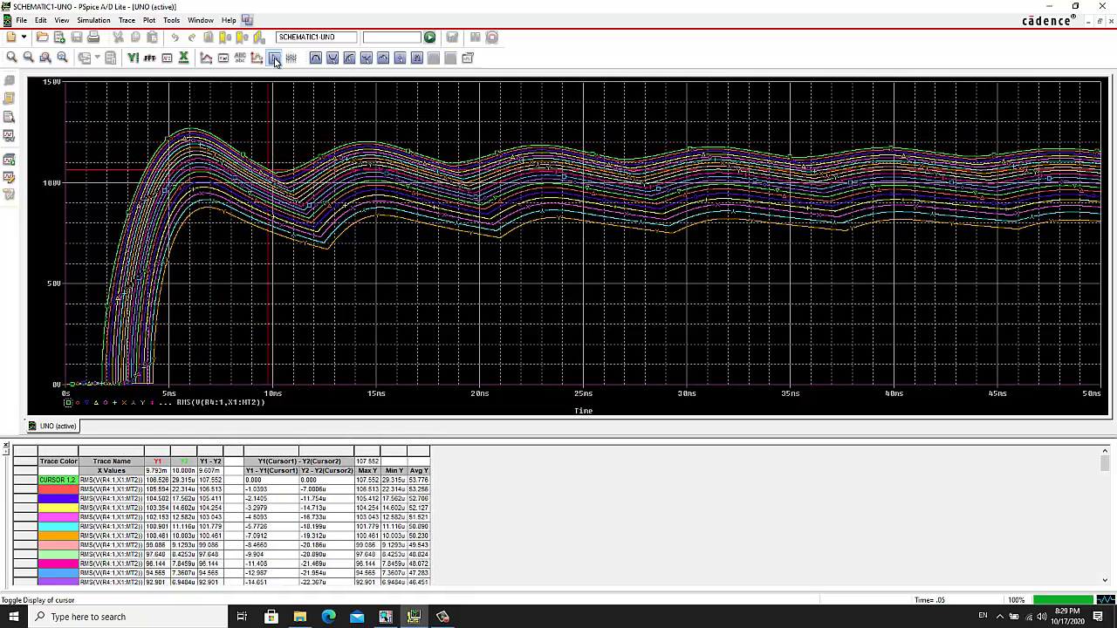
{"action": "key", "text": "Right"}
{"action": "key", "text": "Right"}
{"action": "key", "text": "Right"}
{"action": "key", "text": "Right"}
{"action": "key", "text": "Right"}
{"action": "key", "text": "Right"}
{"action": "key", "text": "Right"}
{"action": "key", "text": "Right"}
{"action": "key", "text": "Right"}
{"action": "key", "text": "Right"}
{"action": "key", "text": "Right"}
{"action": "key", "text": "Right"}
{"action": "key", "text": "Right"}
{"action": "key", "text": "Right"}
{"action": "key", "text": "Right"}
{"action": "key", "text": "Right"}
{"action": "key", "text": "Right"}
{"action": "key", "text": "Right"}
{"action": "key", "text": "Right"}
{"action": "key", "text": "Right"}
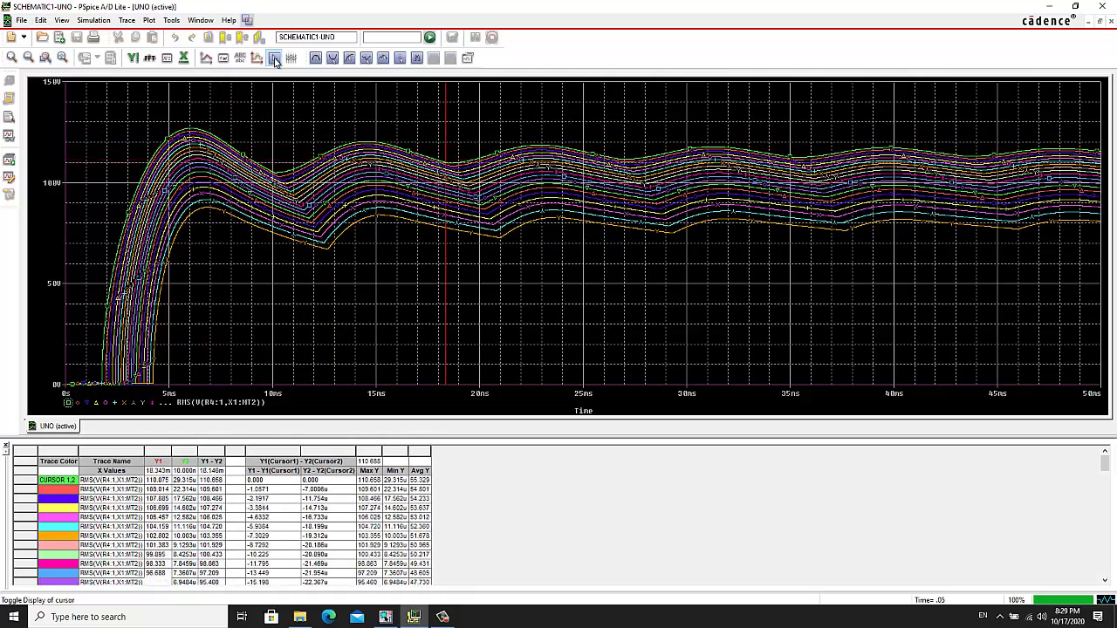
{"action": "key", "text": "Right"}
{"action": "key", "text": "Right"}
{"action": "key", "text": "Right"}
{"action": "key", "text": "Right"}
{"action": "key", "text": "Right"}
{"action": "key", "text": "Right"}
{"action": "key", "text": "Right"}
{"action": "key", "text": "Right"}
{"action": "key", "text": "Right"}
{"action": "key", "text": "Right"}
{"action": "key", "text": "Right"}
{"action": "key", "text": "Right"}
{"action": "key", "text": "Right"}
{"action": "key", "text": "Right"}
{"action": "key", "text": "Right"}
{"action": "key", "text": "Right"}
{"action": "key", "text": "Right"}
{"action": "key", "text": "Right"}
{"action": "key", "text": "Right"}
{"action": "key", "text": "Right"}
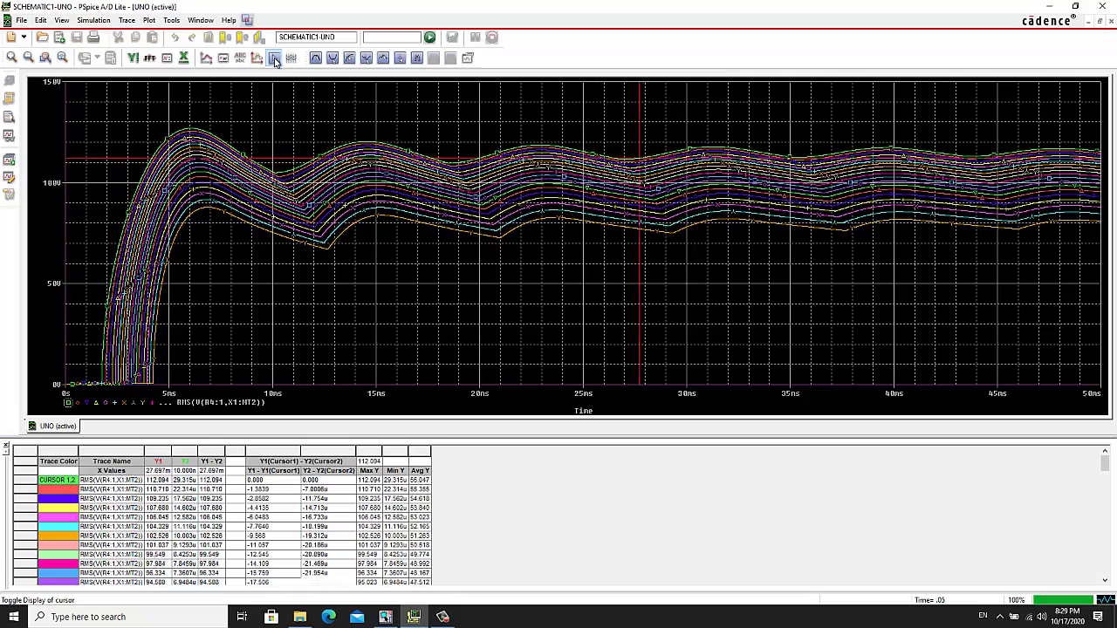
{"action": "key", "text": "Right"}
{"action": "key", "text": "Right"}
{"action": "key", "text": "Right"}
{"action": "key", "text": "Right"}
{"action": "key", "text": "Right"}
{"action": "key", "text": "Right"}
{"action": "key", "text": "Right"}
{"action": "key", "text": "Right"}
{"action": "key", "text": "Right"}
{"action": "key", "text": "Right"}
{"action": "key", "text": "Right"}
{"action": "key", "text": "Right"}
{"action": "key", "text": "Right"}
{"action": "key", "text": "Right"}
{"action": "key", "text": "Right"}
{"action": "key", "text": "Right"}
{"action": "key", "text": "Right"}
{"action": "key", "text": "Right"}
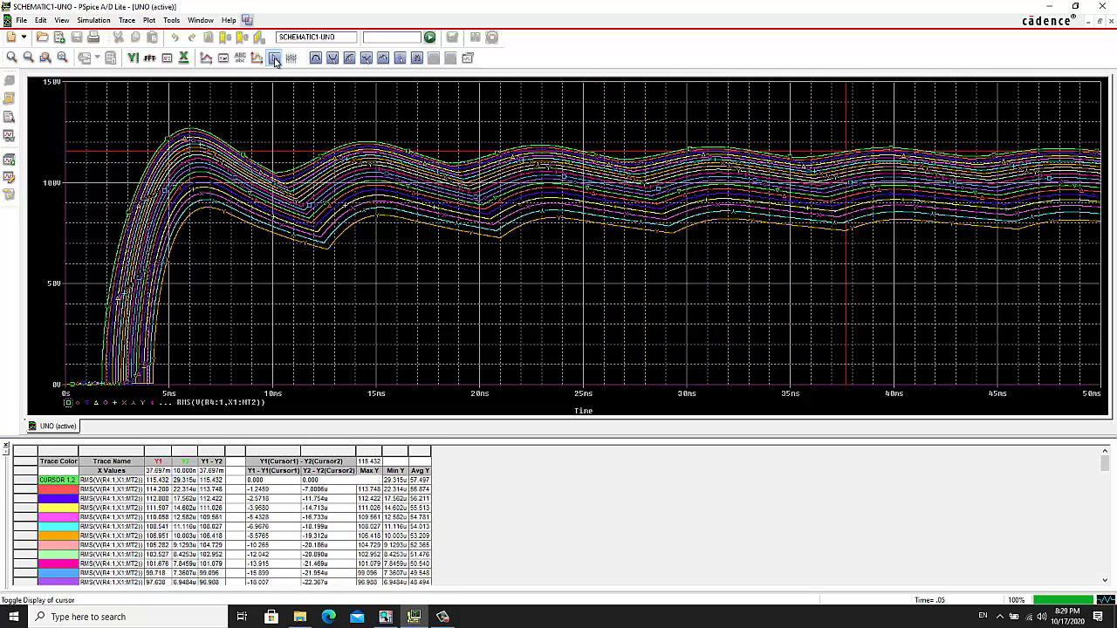
{"action": "key", "text": "Right"}
{"action": "key", "text": "Right"}
{"action": "key", "text": "Right"}
{"action": "key", "text": "Right"}
{"action": "key", "text": "Right"}
{"action": "key", "text": "Right"}
{"action": "key", "text": "Right"}
{"action": "key", "text": "Right"}
{"action": "key", "text": "Right"}
{"action": "key", "text": "Right"}
{"action": "key", "text": "Right"}
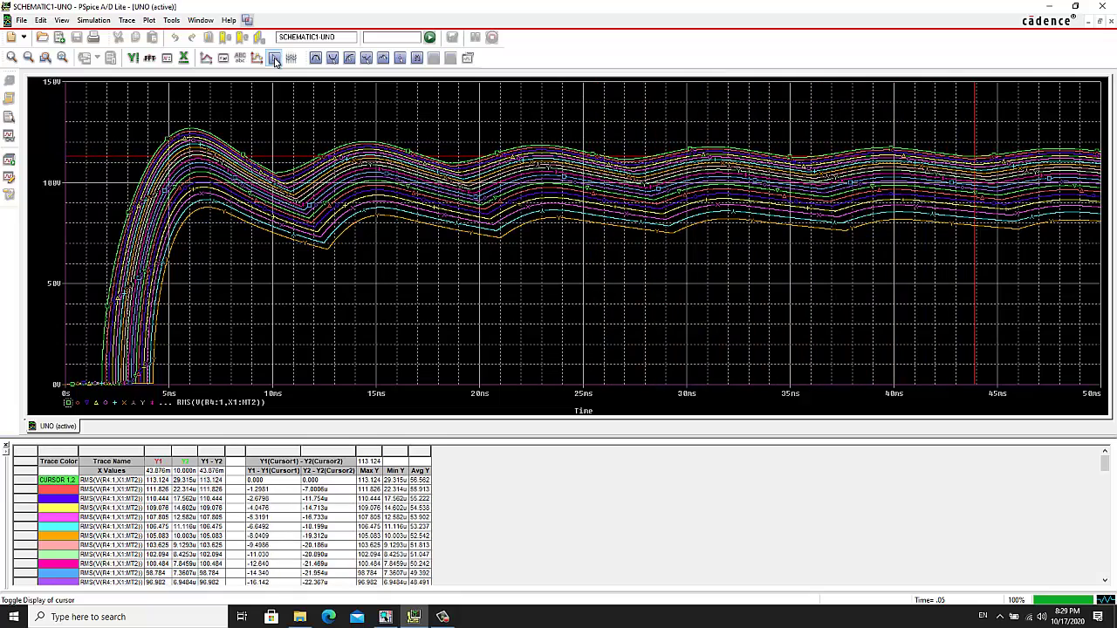
{"action": "key", "text": "Right"}
{"action": "key", "text": "Right"}
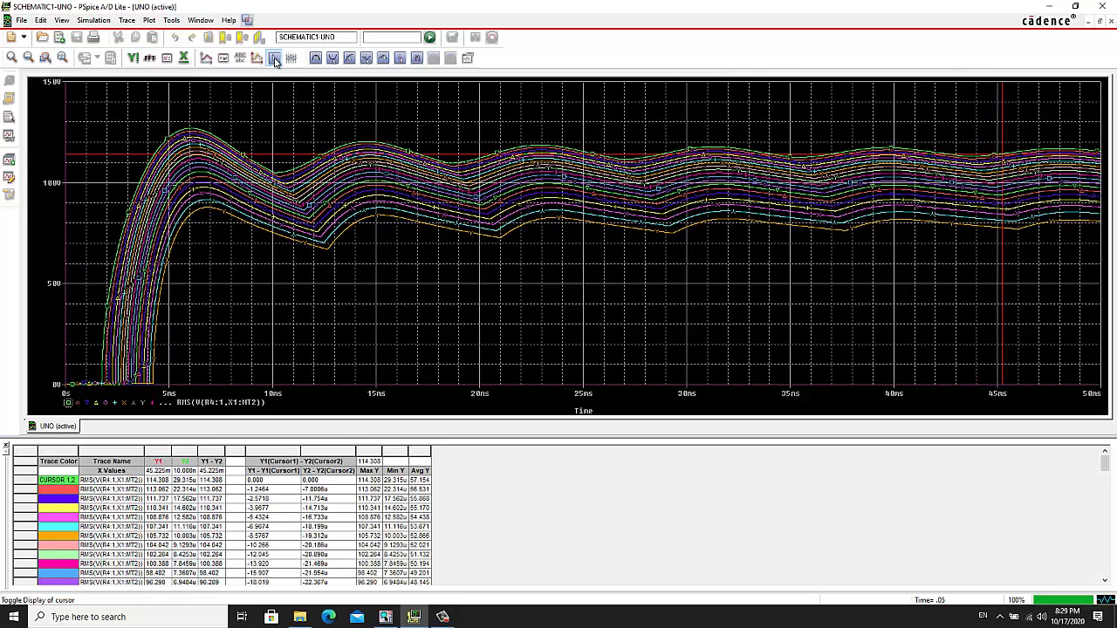
{"action": "key", "text": "Left"}
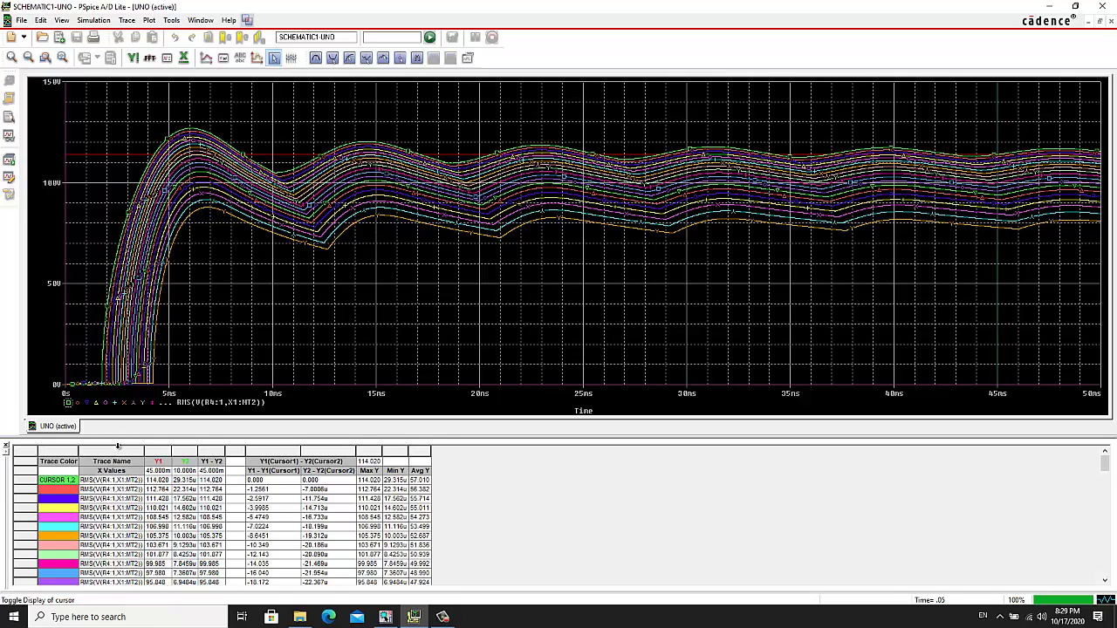
Step: Enlarge the cursor table further and go through the Y1 RMS value of each AJUSTE trace down to the last one
{"action": "left_click_drag", "start_coordinate": [124, 443], "coordinate": [130, 408]}
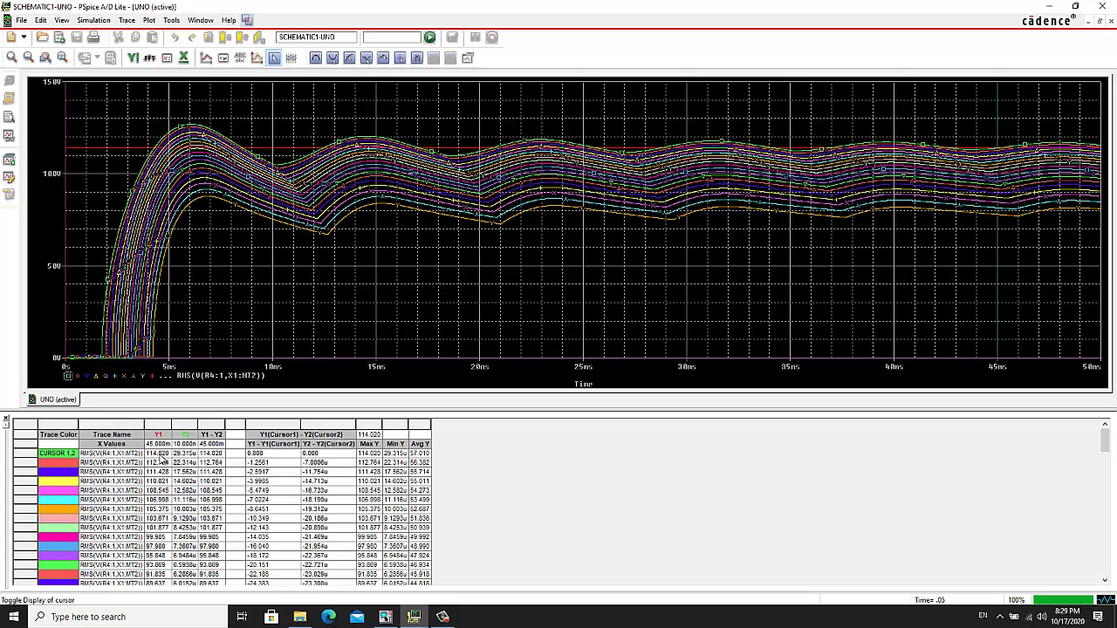
{"action": "left_click", "coordinate": [158, 454]}
{"action": "key", "text": "Down"}
{"action": "key", "text": "Down"}
{"action": "key", "text": "Down"}
{"action": "key", "text": "Down"}
{"action": "key", "text": "Down"}
{"action": "key", "text": "Down"}
{"action": "key", "text": "Down"}
{"action": "key", "text": "Down"}
{"action": "key", "text": "Down"}
{"action": "key", "text": "Down"}
{"action": "key", "text": "Down"}
{"action": "key", "text": "Down"}
{"action": "key", "text": "Down"}
{"action": "key", "text": "Down"}
{"action": "key", "text": "Down"}
{"action": "key", "text": "Down"}
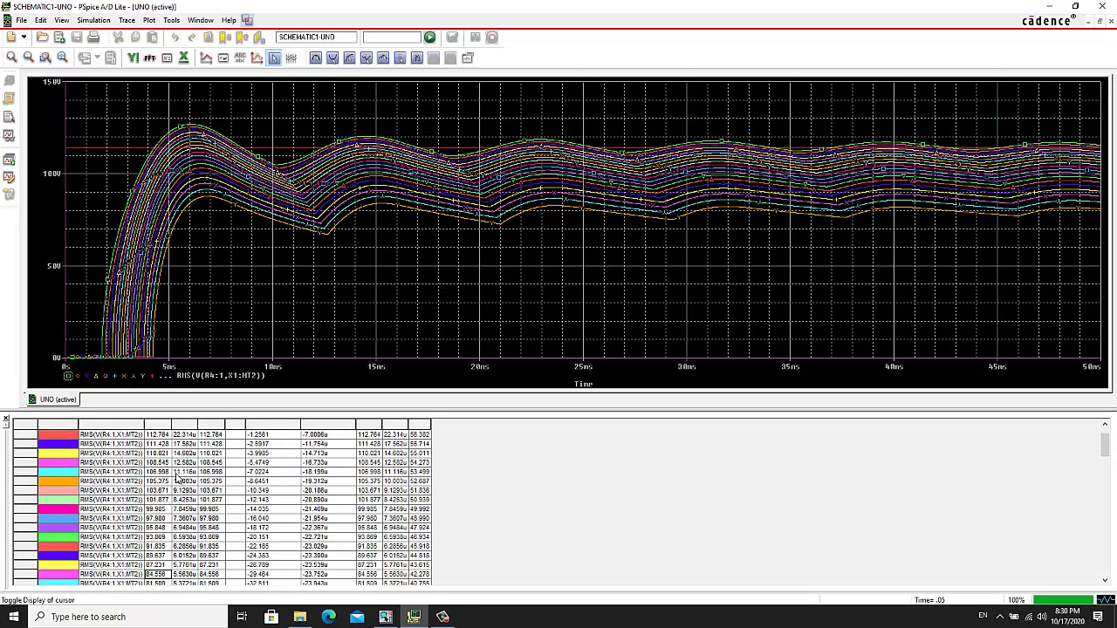
{"action": "key", "text": "Down"}
{"action": "key", "text": "Down"}
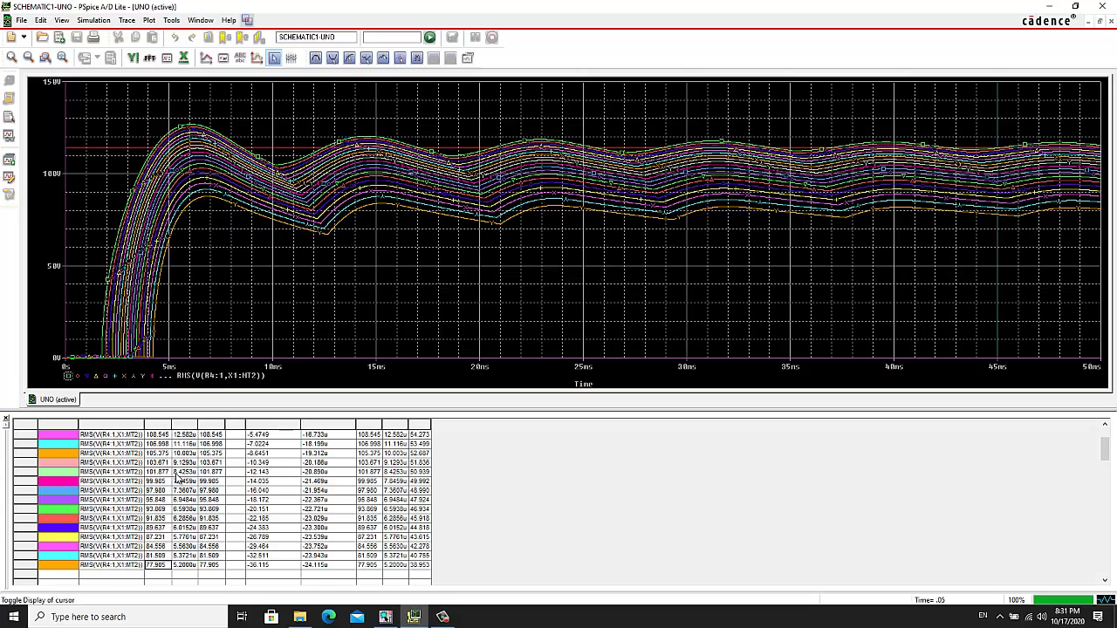
Step: Go back up through the Y1 RMS values in the cursor table, from the last AJUSTE trace to the first at 45 ms
{"action": "key", "text": "Up"}
{"action": "key", "text": "Up"}
{"action": "key", "text": "Up"}
{"action": "key", "text": "Up"}
{"action": "key", "text": "Up"}
{"action": "key", "text": "Up"}
{"action": "key", "text": "Up"}
{"action": "key", "text": "Up"}
{"action": "key", "text": "Up"}
{"action": "key", "text": "Up"}
{"action": "key", "text": "Up"}
{"action": "key", "text": "Up"}
{"action": "key", "text": "Up"}
{"action": "key", "text": "Up"}
{"action": "key", "text": "Up"}
{"action": "key", "text": "Up"}
{"action": "key", "text": "Up"}
{"action": "key", "text": "Up"}
{"action": "key", "text": "Up"}
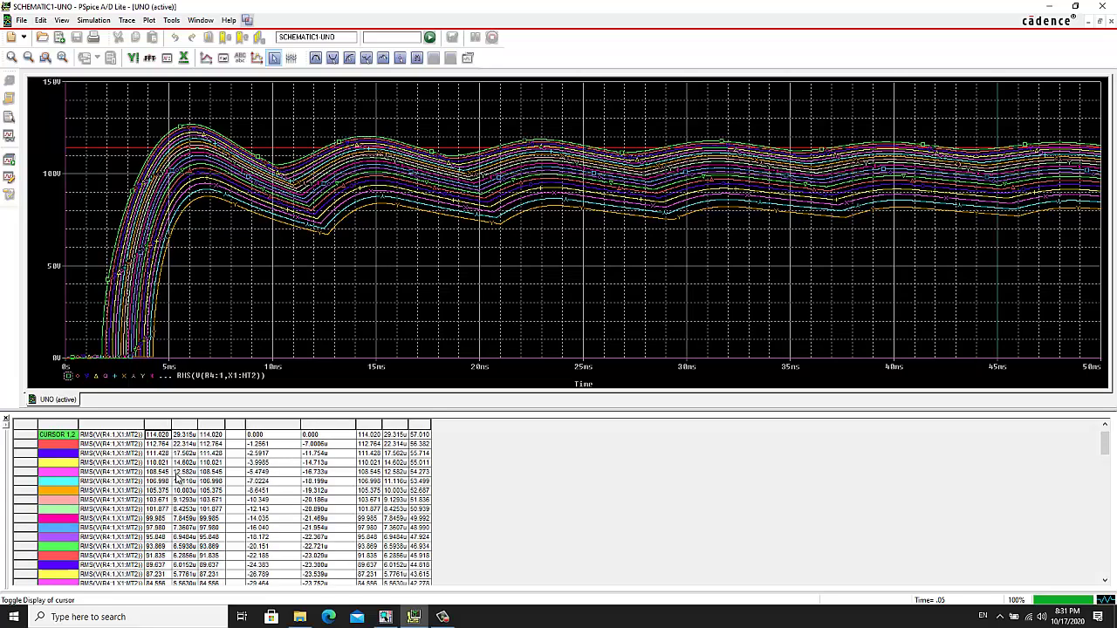
{"action": "key", "text": "Down"}
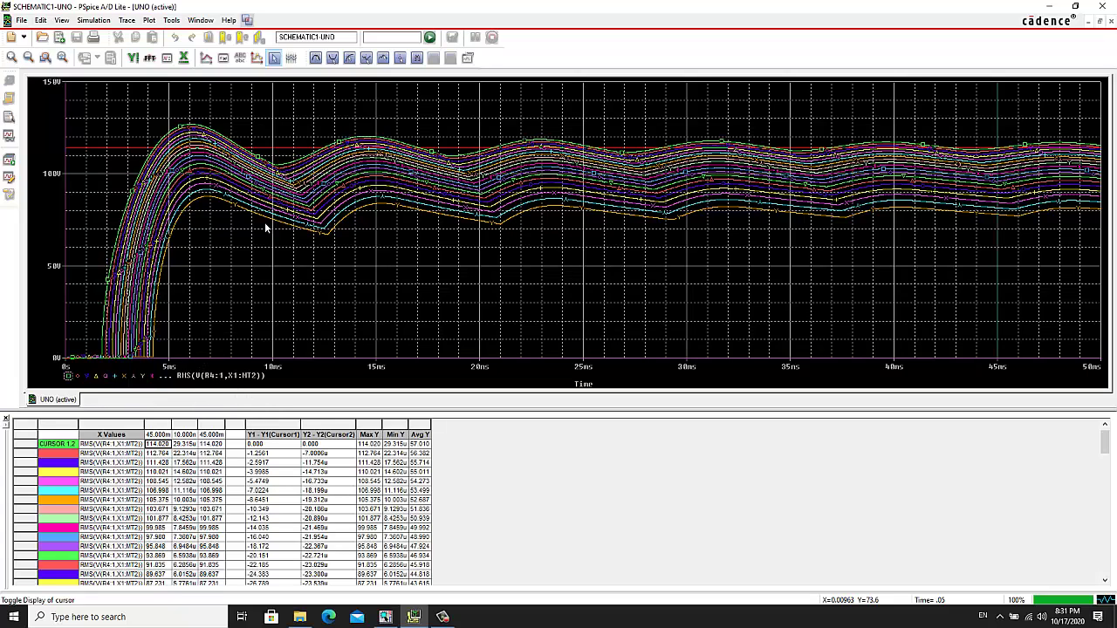
Step: Turn off the cursor display and modify the RMS trace to plot R4's instantaneous voltage with the expression V(R4:1,X1:MT2)
{"action": "left_click", "coordinate": [275, 58]}
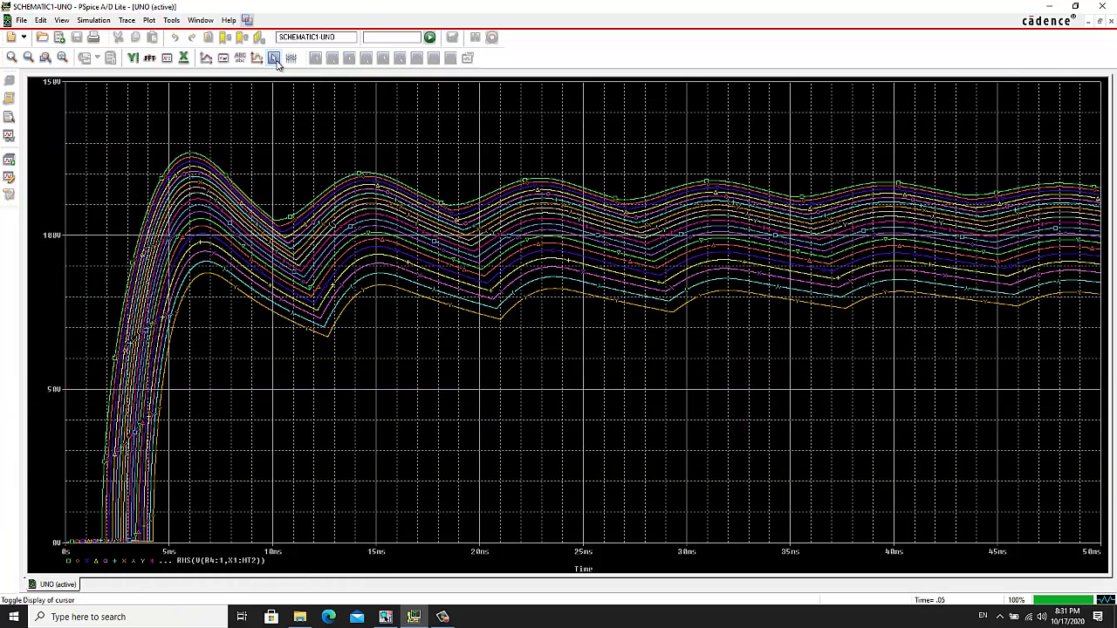
{"action": "double_click", "coordinate": [238, 561]}
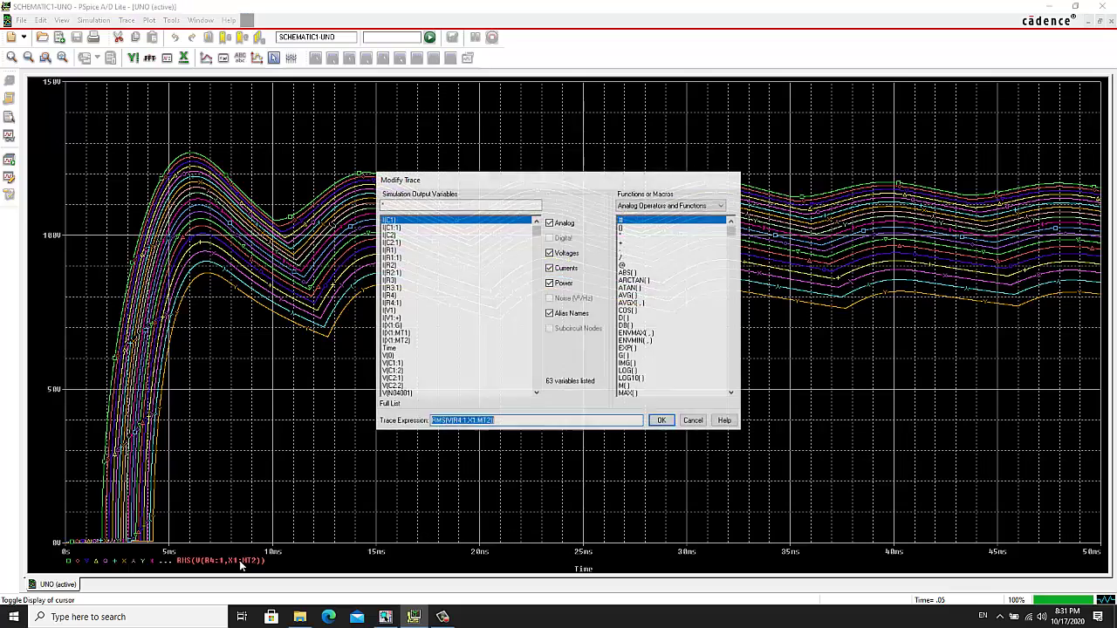
{"action": "left_click", "coordinate": [503, 420]}
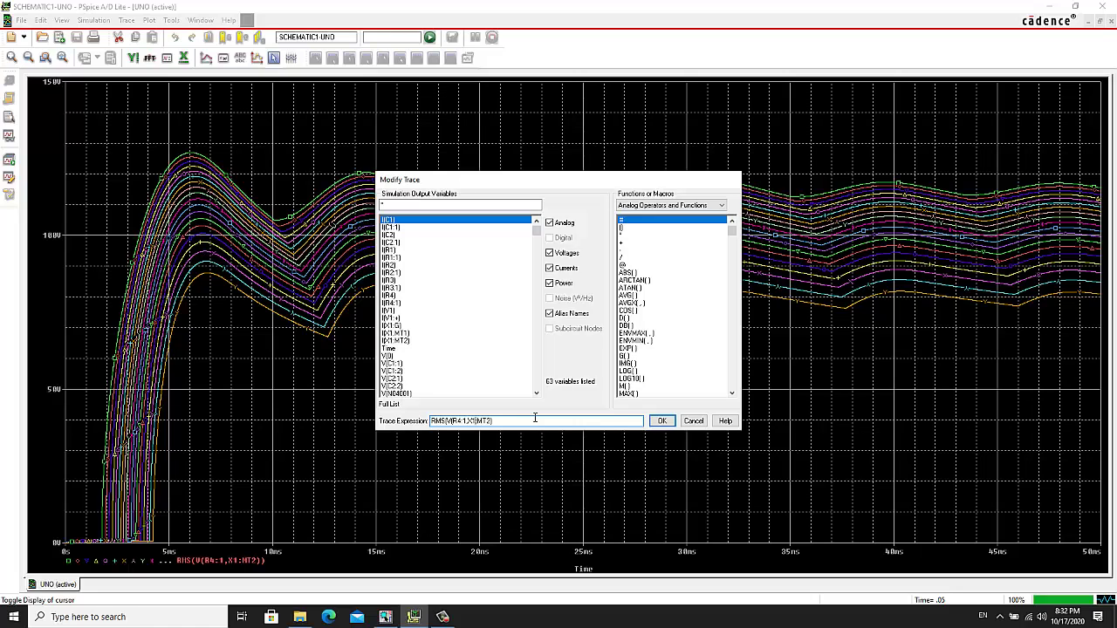
{"action": "key", "text": "Left"}
{"action": "key", "text": "Left"}
{"action": "key", "text": "Left"}
{"action": "key", "text": "Left"}
{"action": "key", "text": "Left"}
{"action": "key", "text": "Left"}
{"action": "key", "text": "Left"}
{"action": "key", "text": "Left"}
{"action": "key", "text": "Left"}
{"action": "key", "text": "BackSpace"}
{"action": "key", "text": "BackSpace"}
{"action": "key", "text": "BackSpace"}
{"action": "key", "text": "BackSpace"}
{"action": "left_click", "coordinate": [662, 422]}
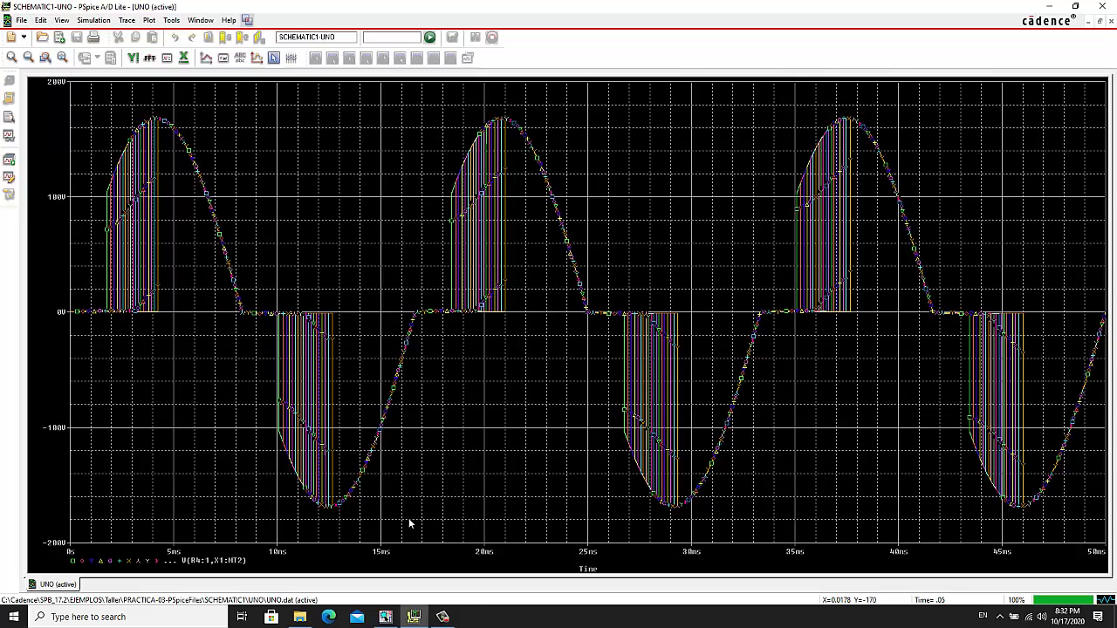
{"action": "left_click", "coordinate": [433, 623]}
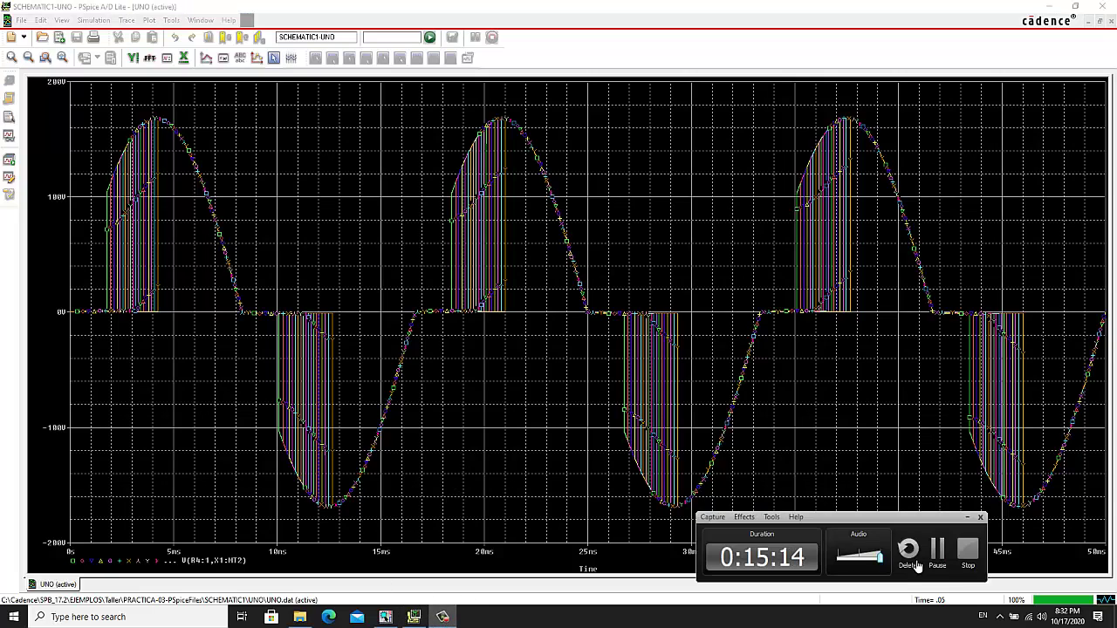